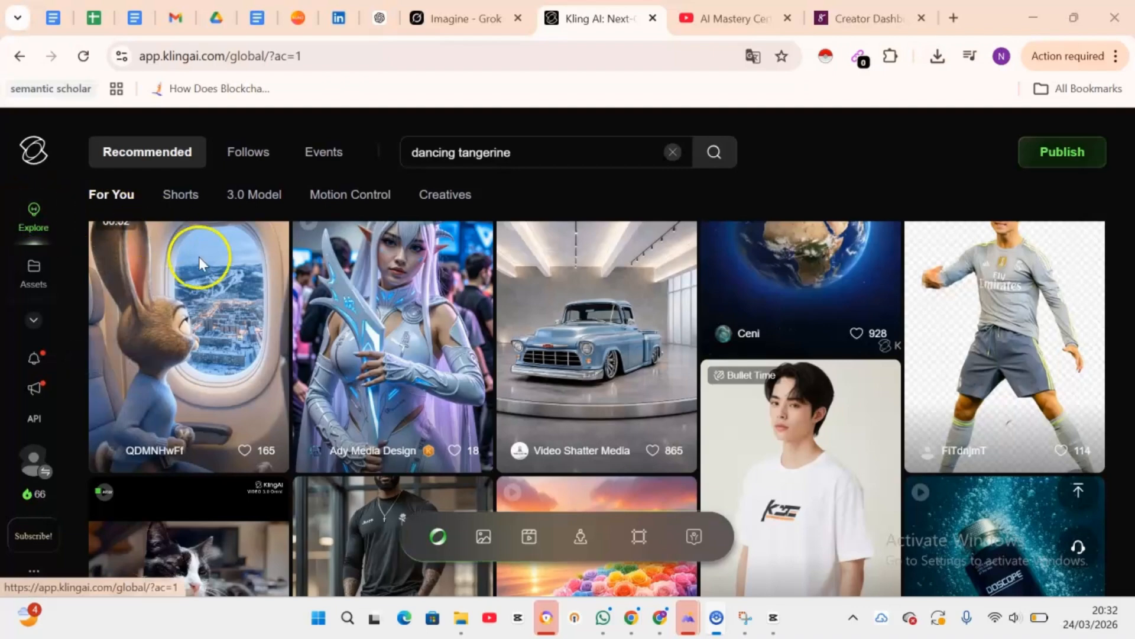
# Step: Browse the Kling Explore feed and clear the 'dancing tangerine' text from the search box
pyautogui.scroll(-15, 413, 512)
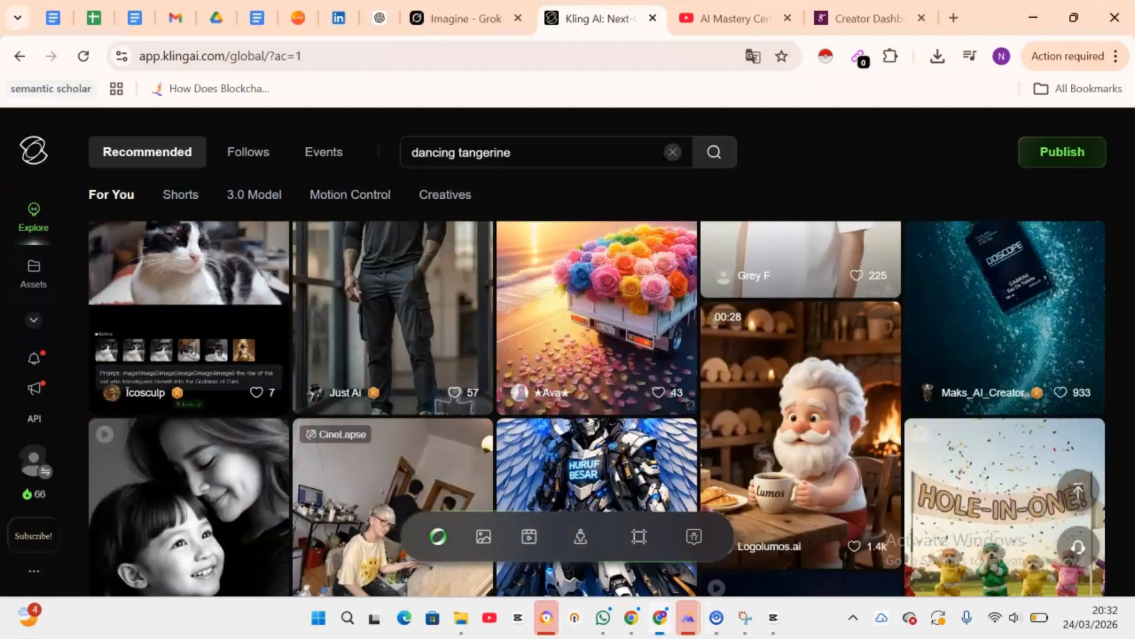
pyautogui.scroll(-8, 413, 512)
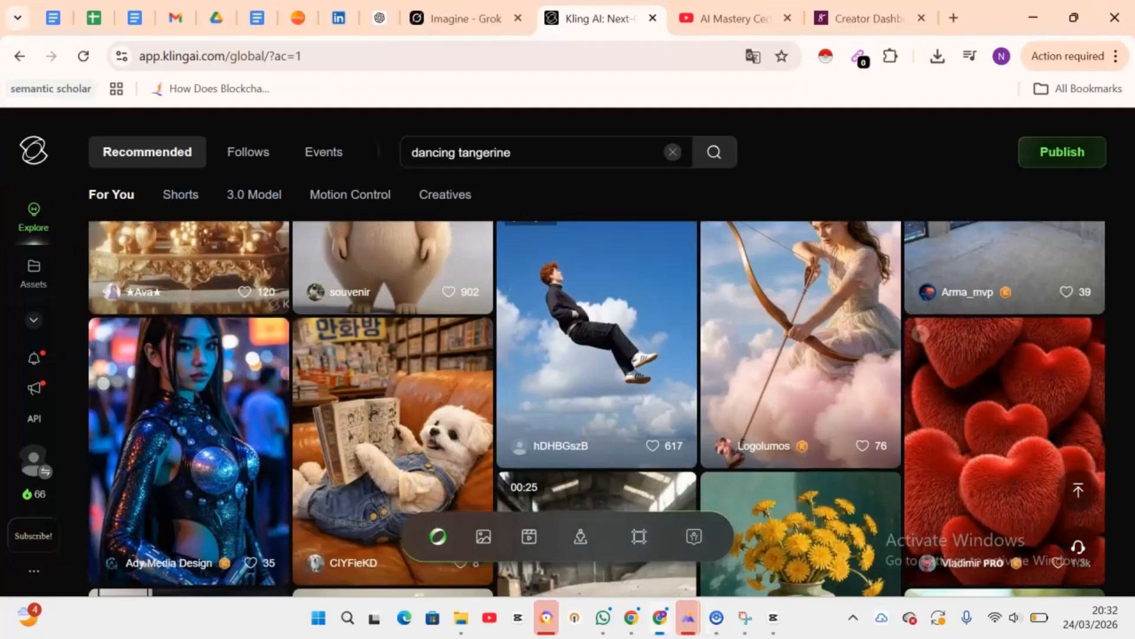
pyautogui.scroll(4, 412, 512)
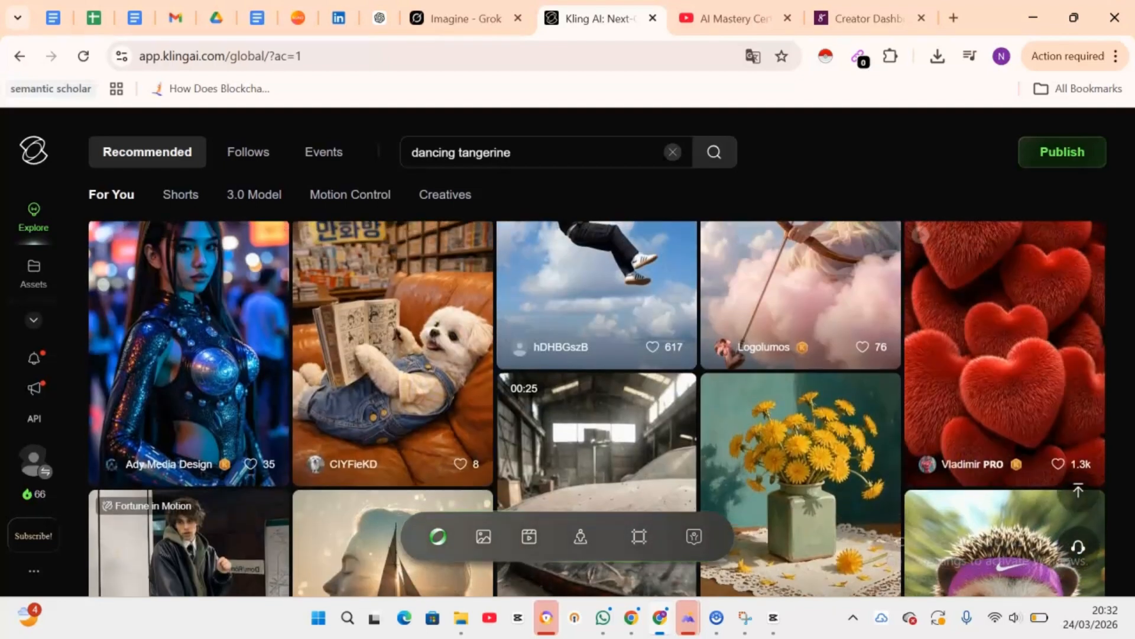
pyautogui.click(526, 154)
pyautogui.moveTo(526, 153); pyautogui.dragTo(407, 147)
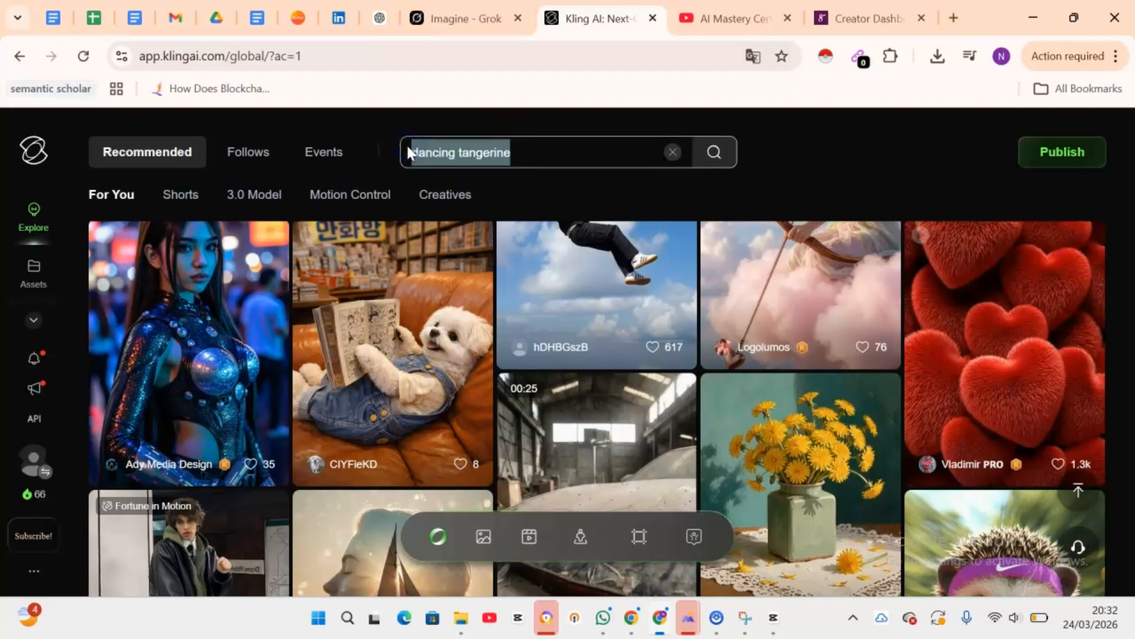
pyautogui.scroll(-3, 596, 408)
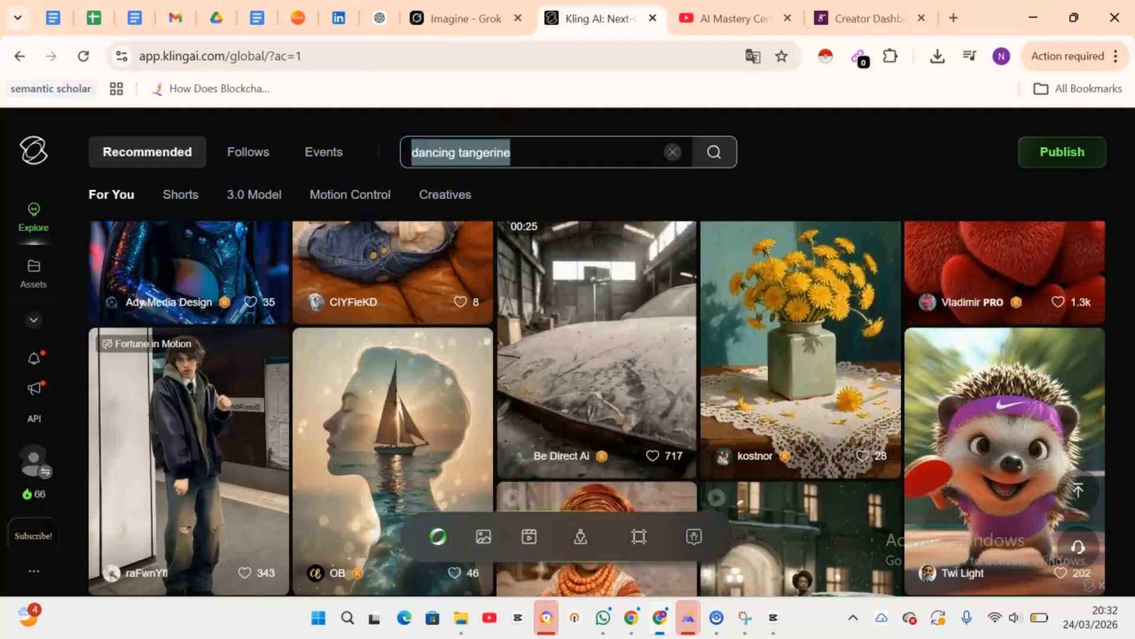
pyautogui.scroll(-5, 597, 408)
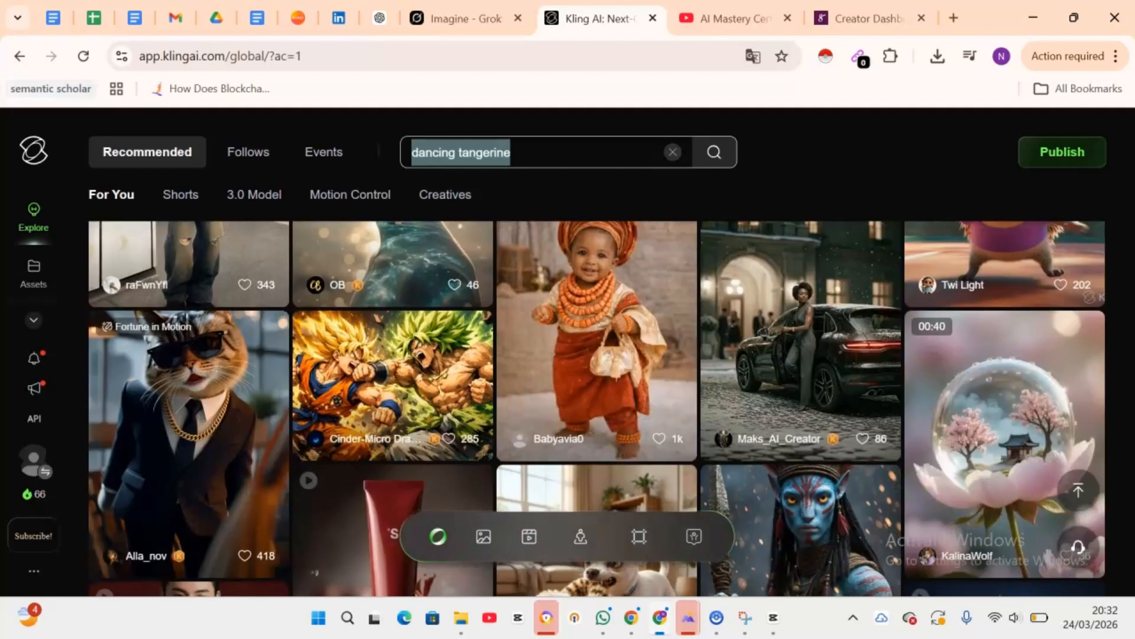
pyautogui.scroll(1, 728, 299)
pyautogui.press('BackSpace')
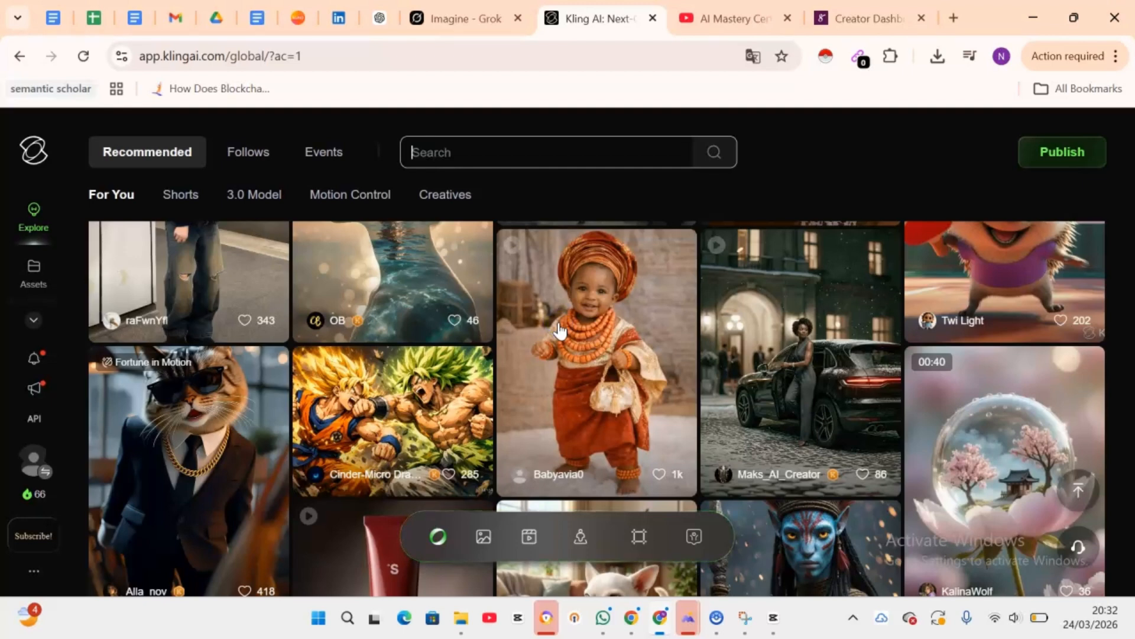
# Step: Open the video of the baby girl in orange traditional attire and play it
pyautogui.click(639, 294)
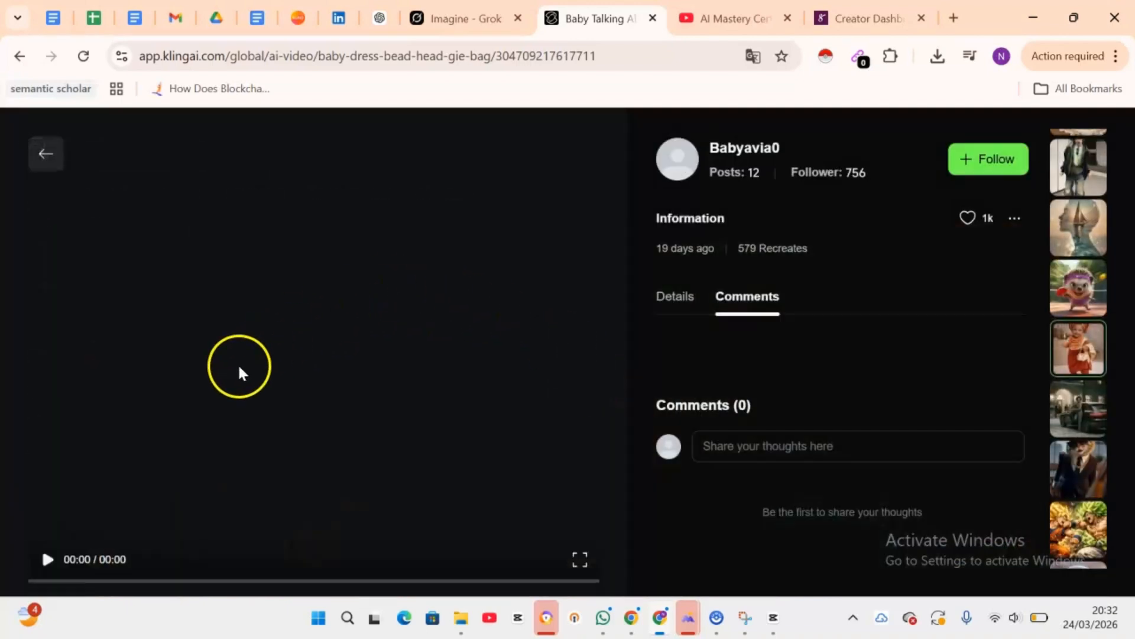
pyautogui.click(45, 557)
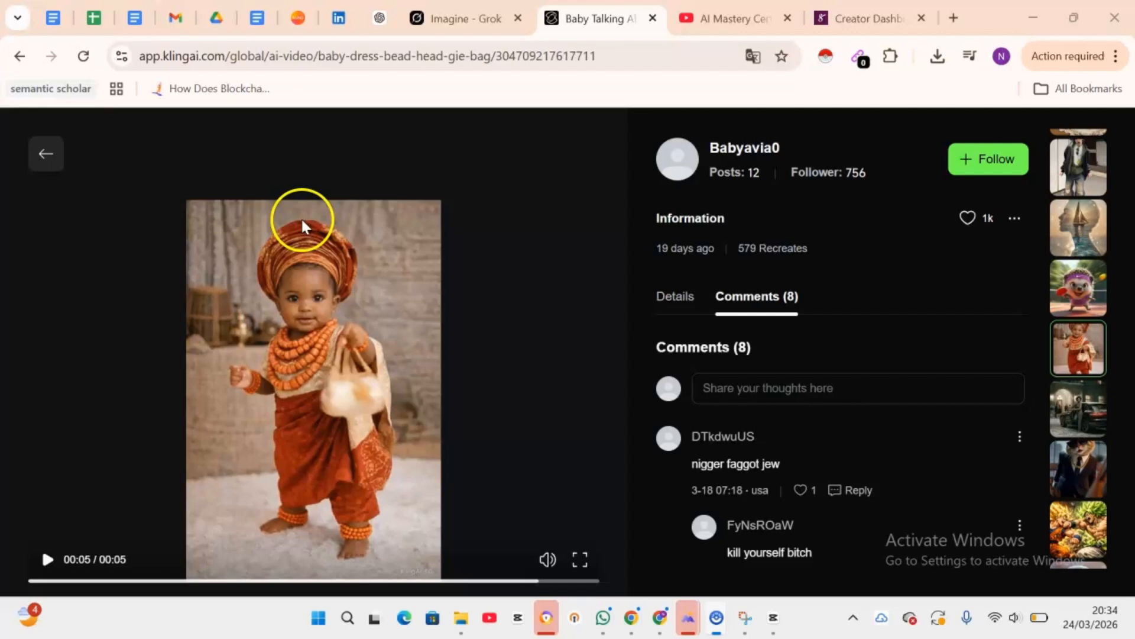
# Step: In the ChatGPT chat, attach the 'Kling snapshot 4...baby gitl dressing up' file from Downloads to a new message
pyautogui.click(374, 21)
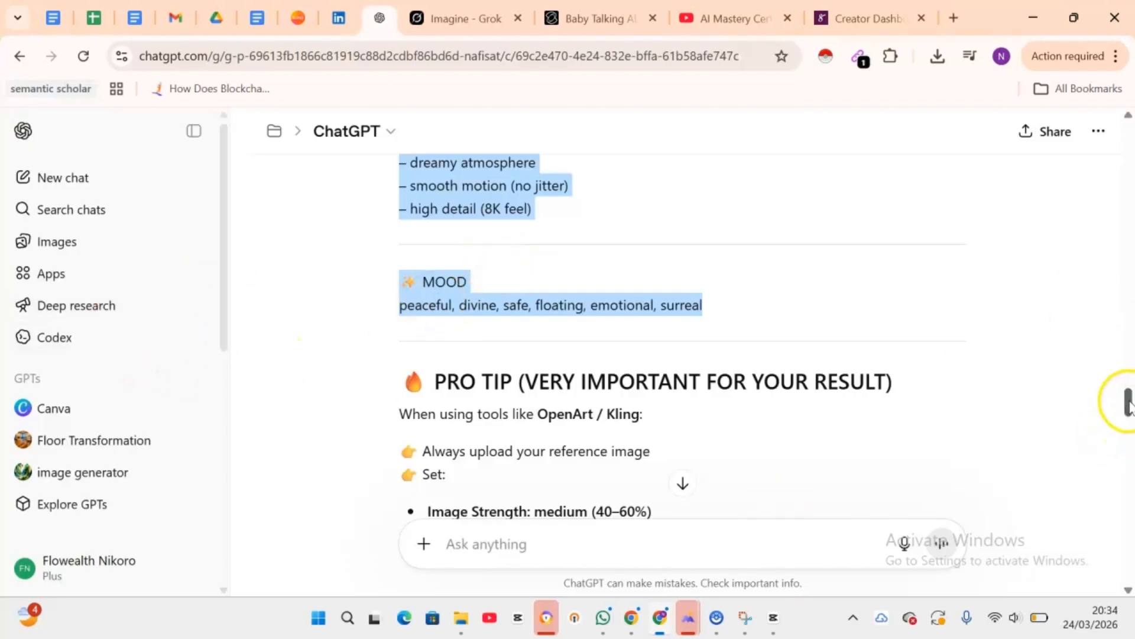
pyautogui.moveTo(1128, 402); pyautogui.dragTo(1129, 574)
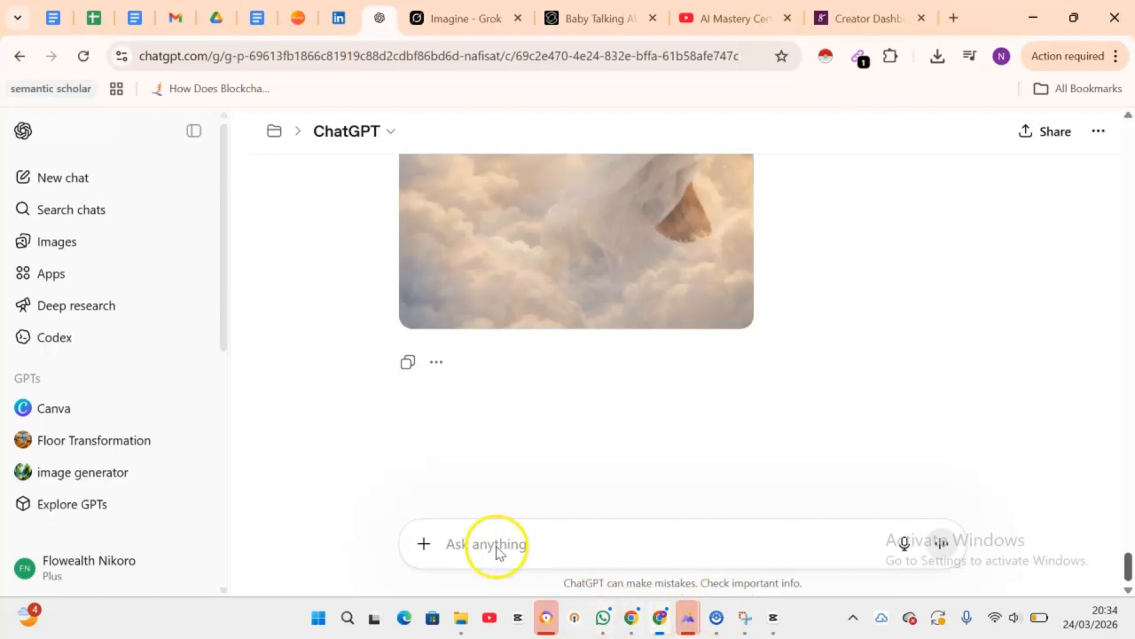
pyautogui.click(422, 549)
pyautogui.click(493, 339)
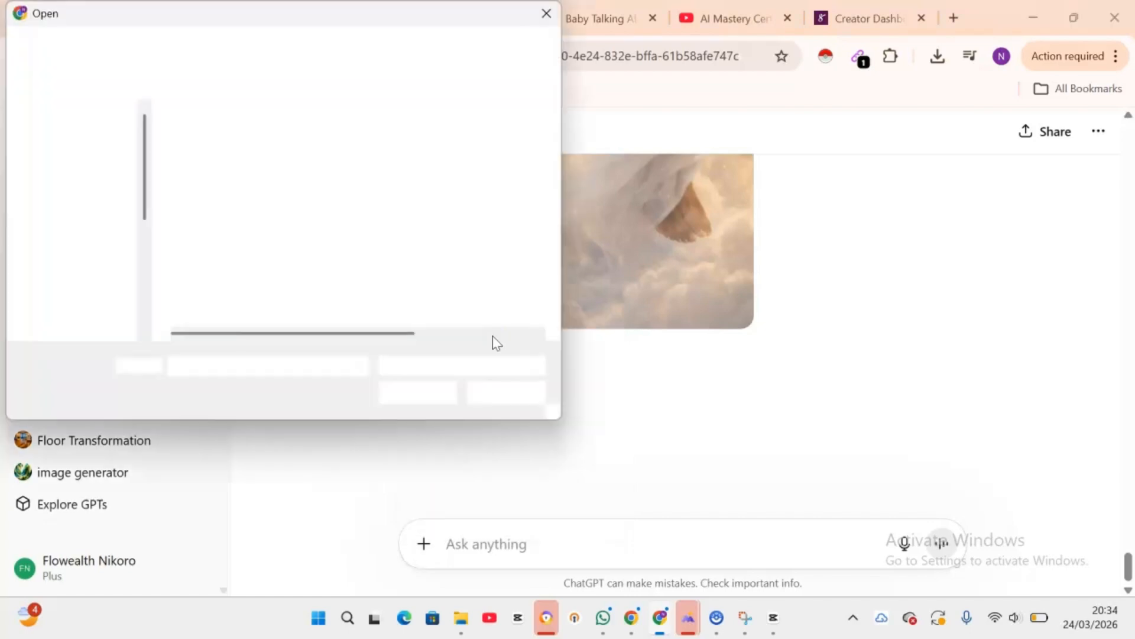
pyautogui.scroll(-5, 492, 337)
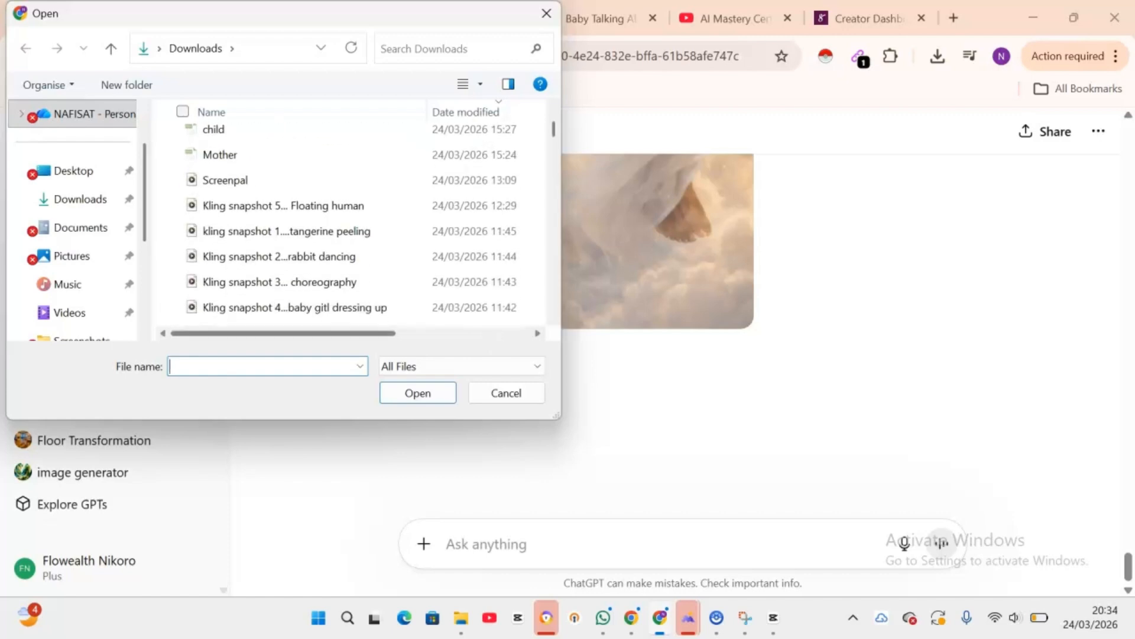
pyautogui.doubleClick(280, 308)
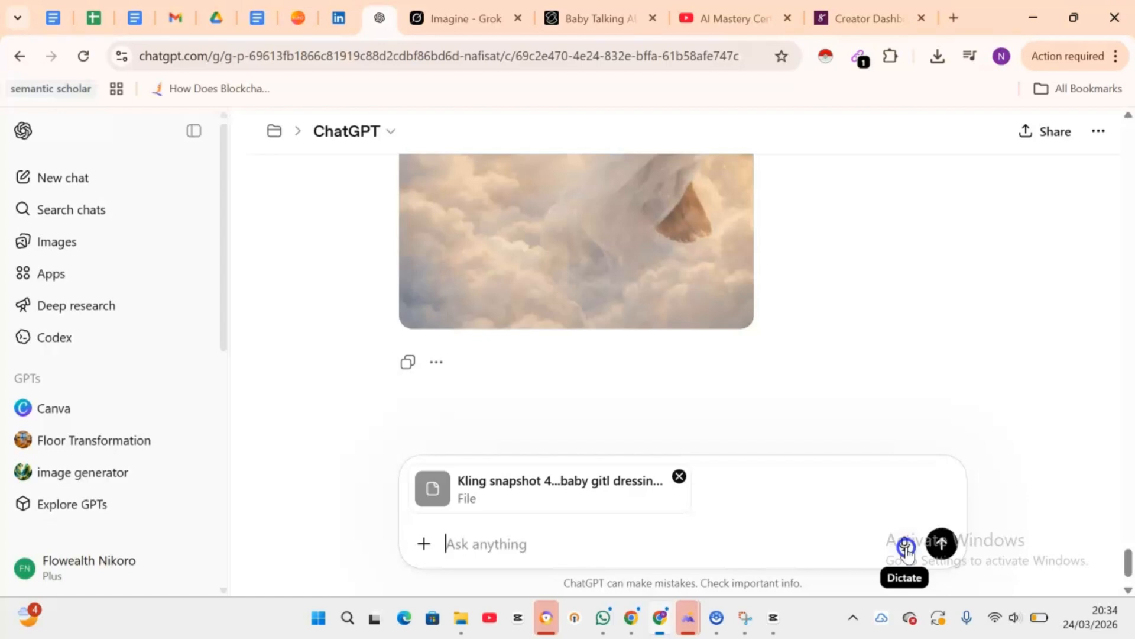
# Step: Dictate a spoken request and send it along with the attached snapshot
pyautogui.click(906, 546)
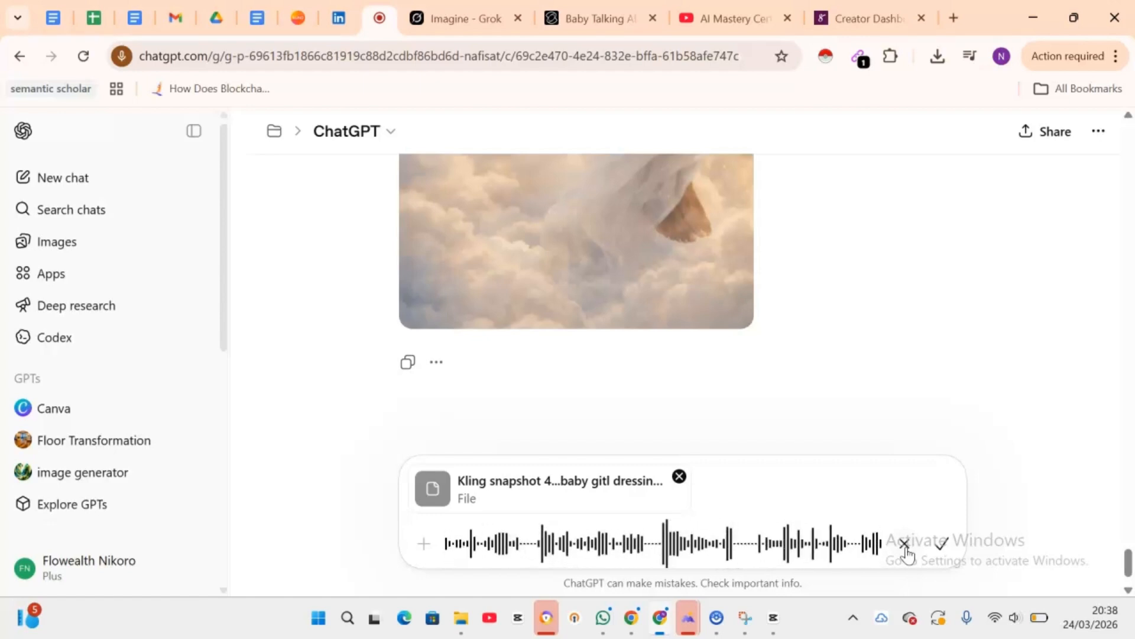
pyautogui.click(940, 547)
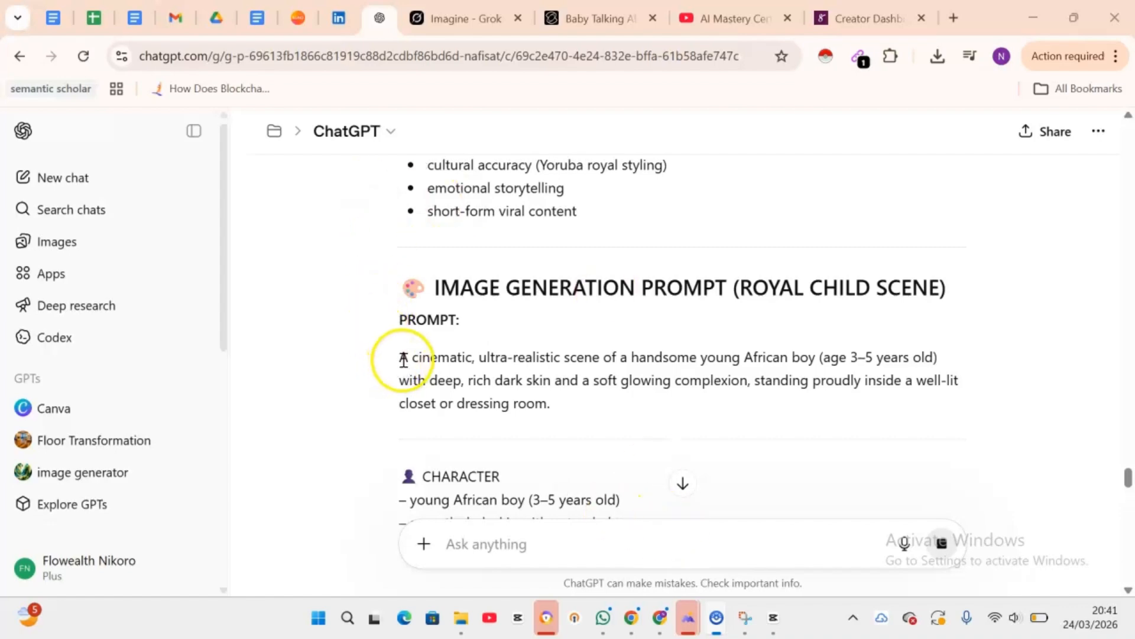
# Step: Copy the image generation prompt for the royal child scene and paste it into the message box
pyautogui.moveTo(585, 578); pyautogui.dragTo(535, 478)
pyautogui.scroll(-10, 611, 569)
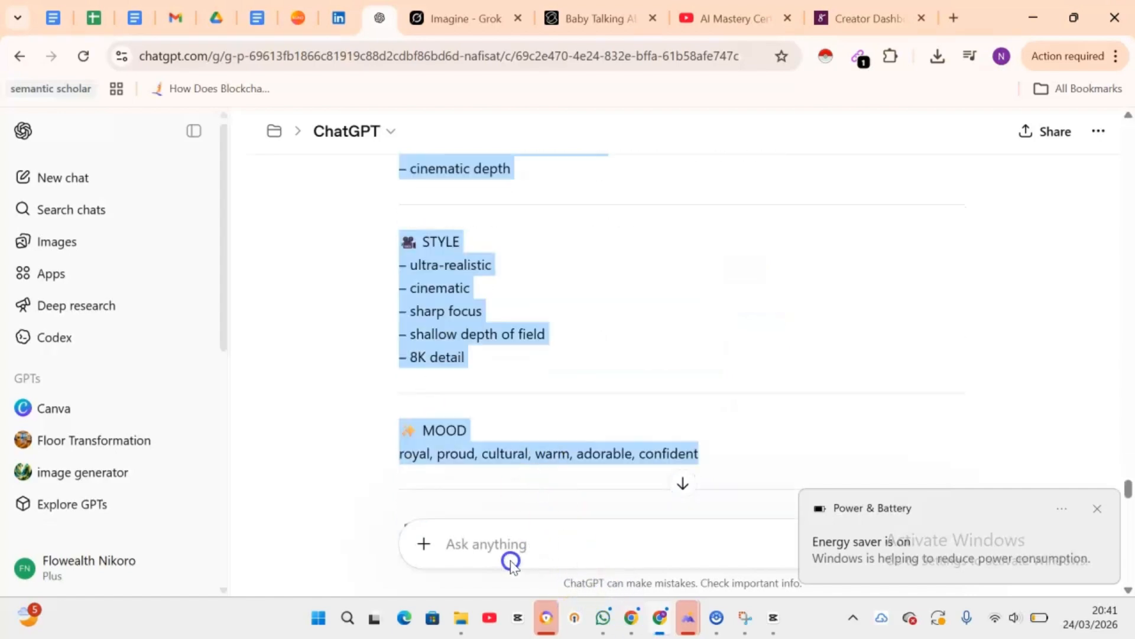
pyautogui.moveTo(511, 563); pyautogui.dragTo(729, 194)
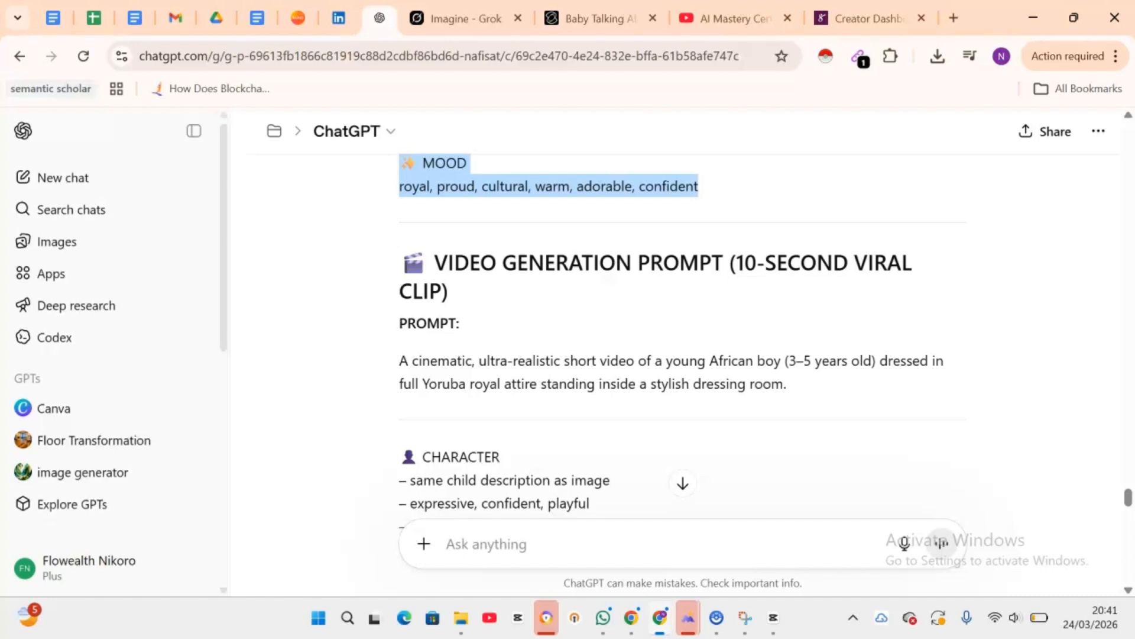
pyautogui.click(446, 547)
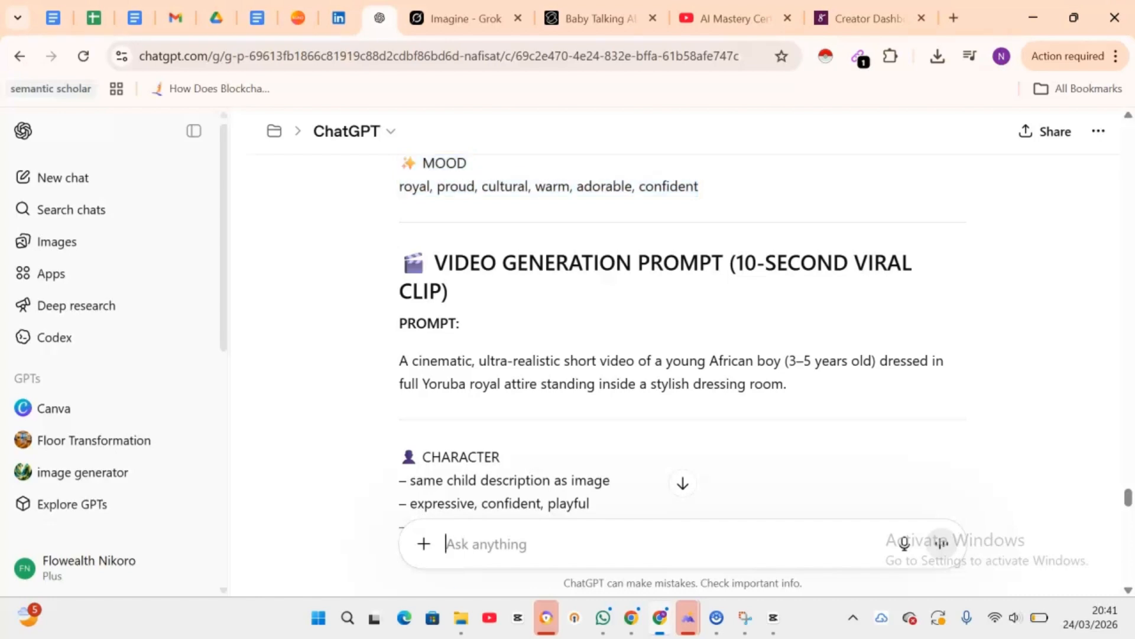
pyautogui.hotkey('ctrl', 'v')
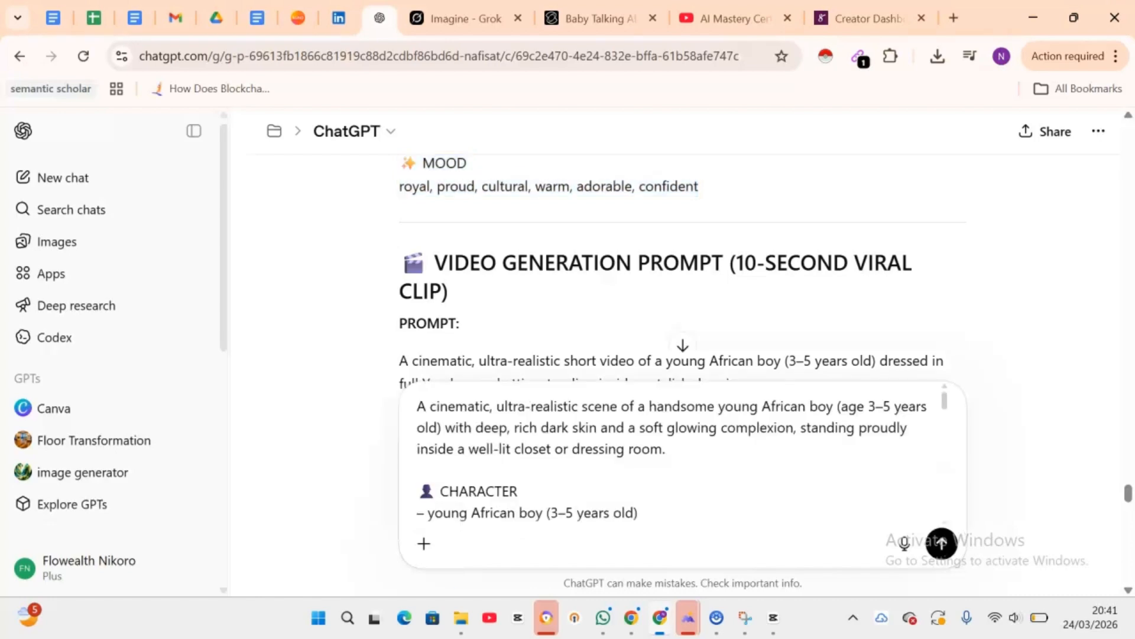
# Step: Switch the message to Create image mode, review the pasted prompt, and submit it to generate the image
pyautogui.click(423, 543)
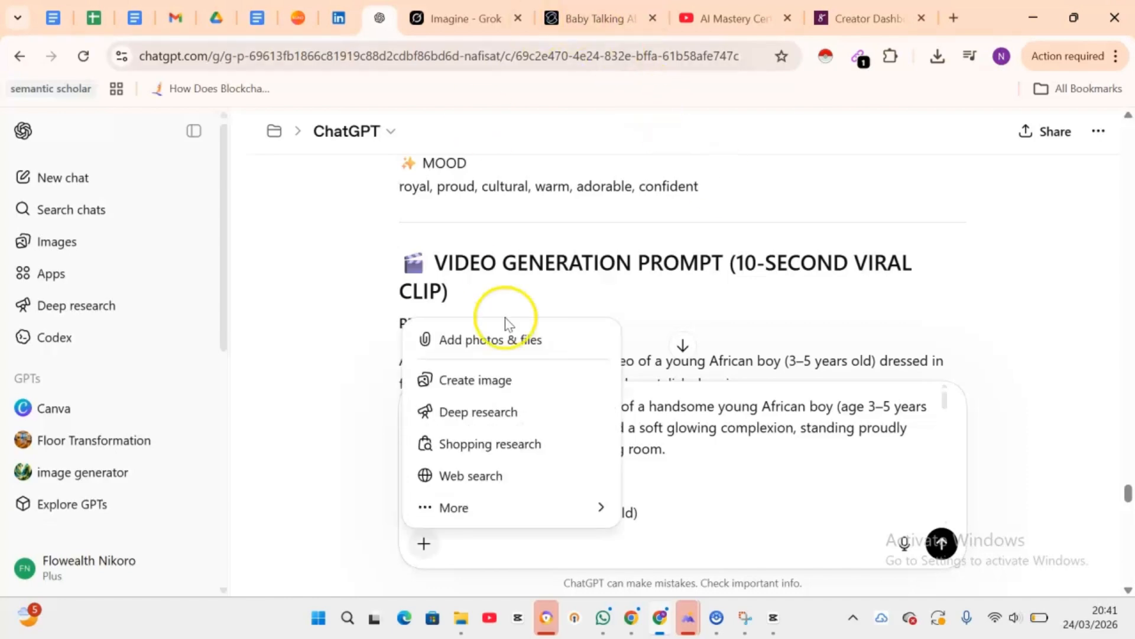
pyautogui.click(488, 391)
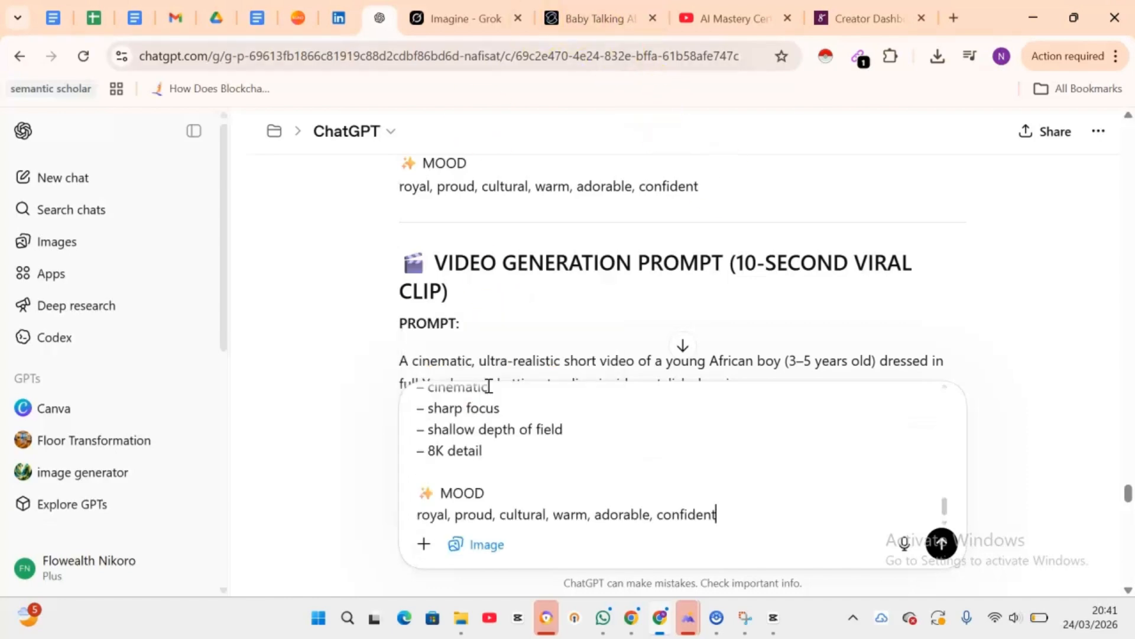
pyautogui.scroll(10, 521, 426)
pyautogui.scroll(-1, 521, 426)
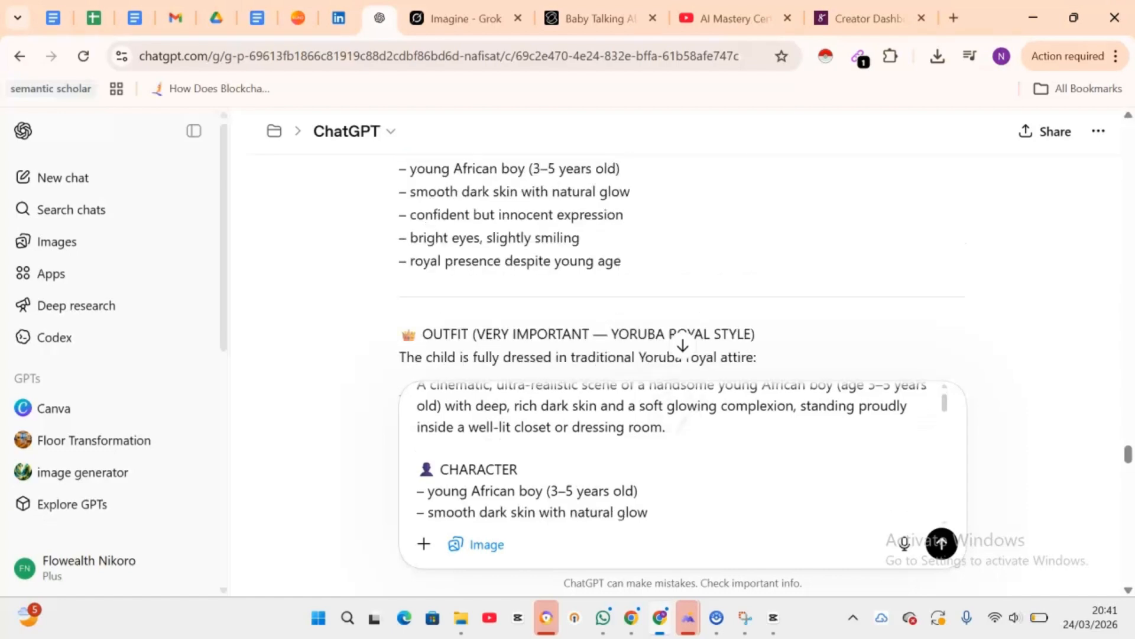
pyautogui.scroll(1, 520, 425)
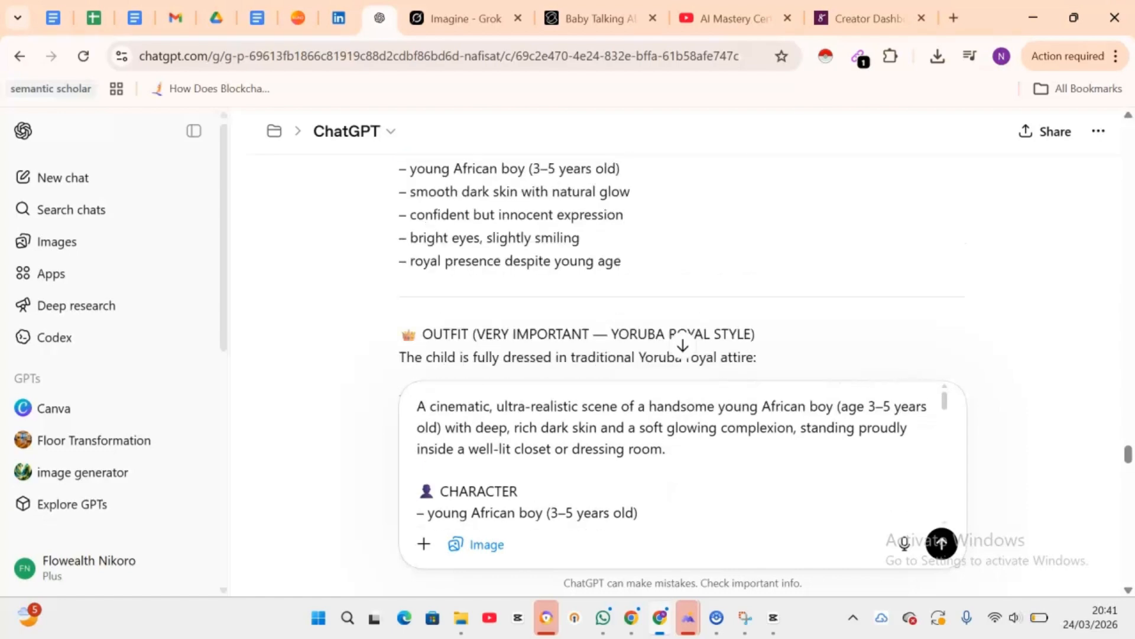
pyautogui.scroll(-1, 674, 455)
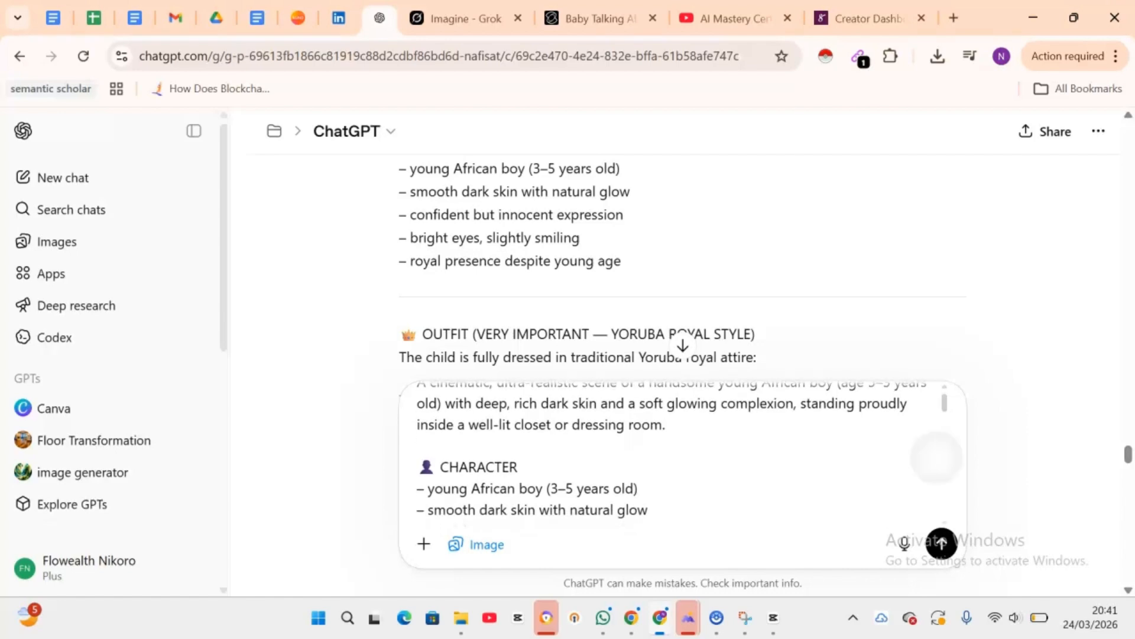
pyautogui.scroll(1, 937, 458)
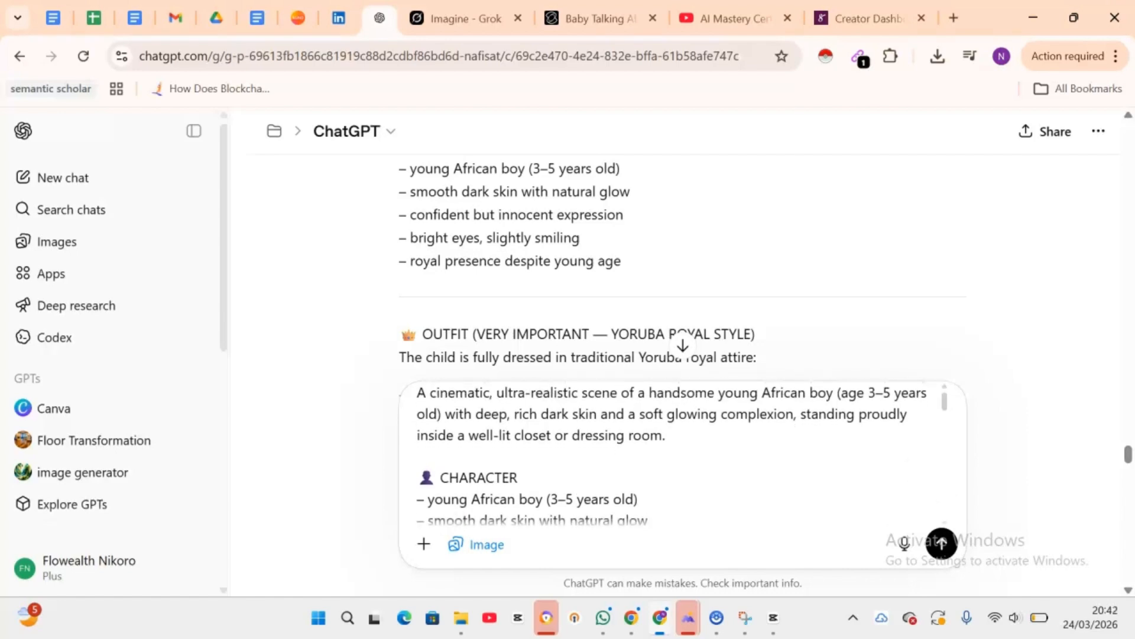
pyautogui.scroll(-1, 939, 467)
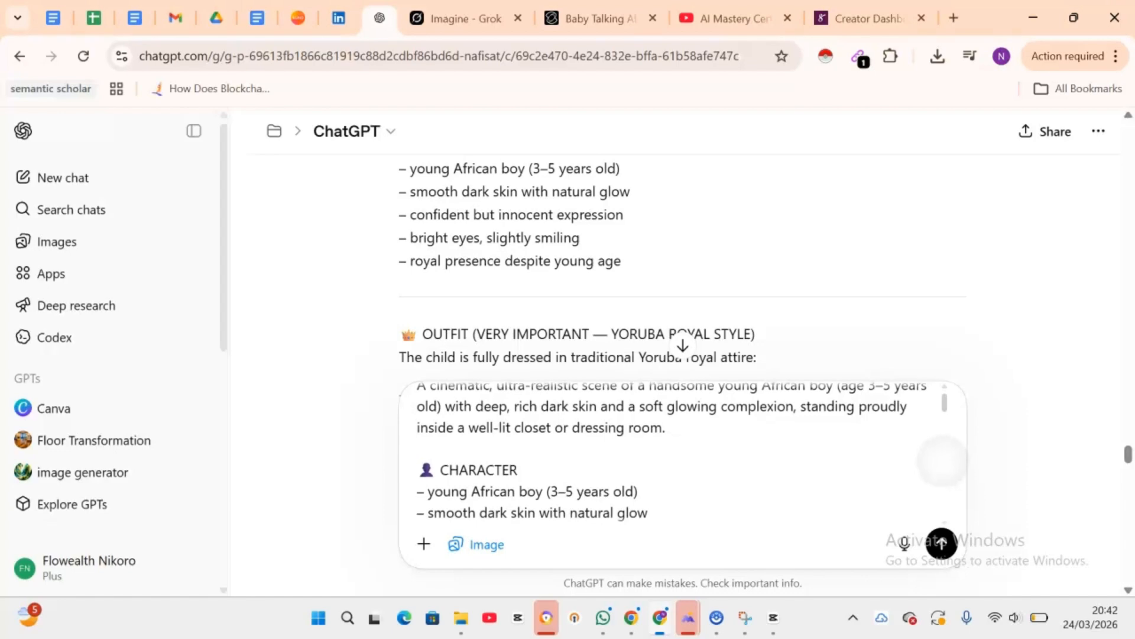
pyautogui.scroll(-1, 939, 464)
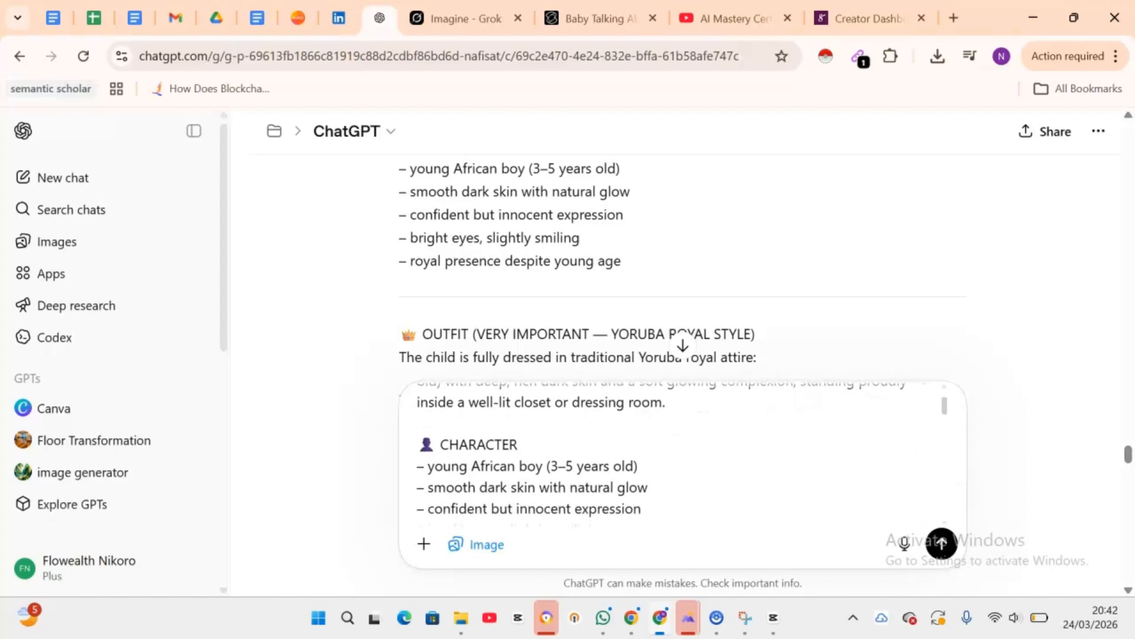
pyautogui.scroll(1, 939, 464)
pyautogui.scroll(-4, 680, 461)
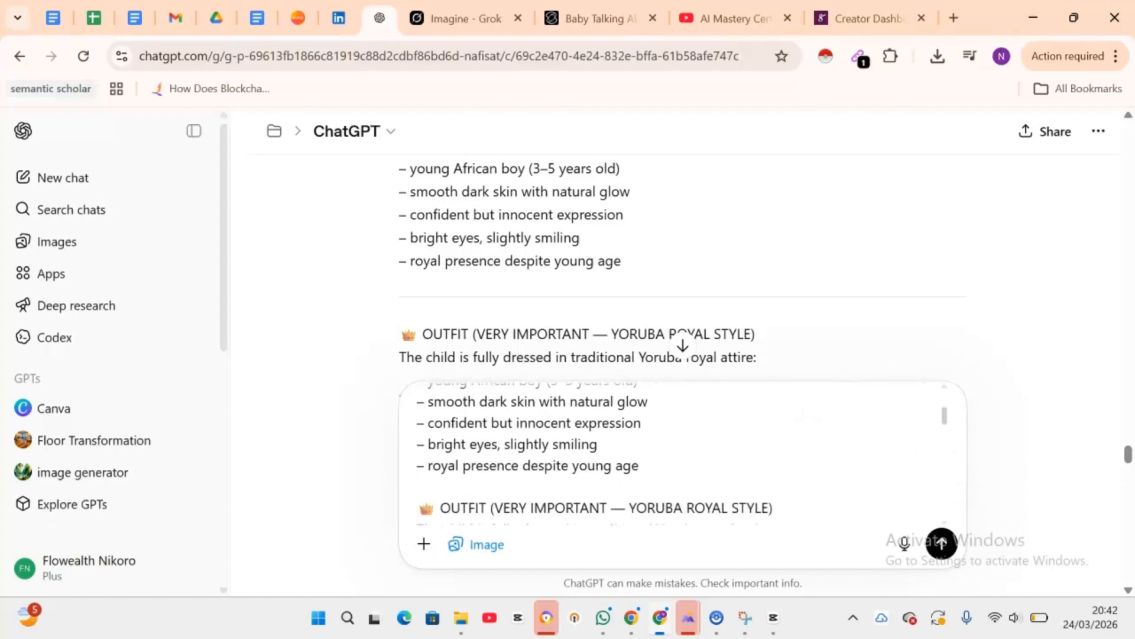
pyautogui.scroll(-1, 680, 462)
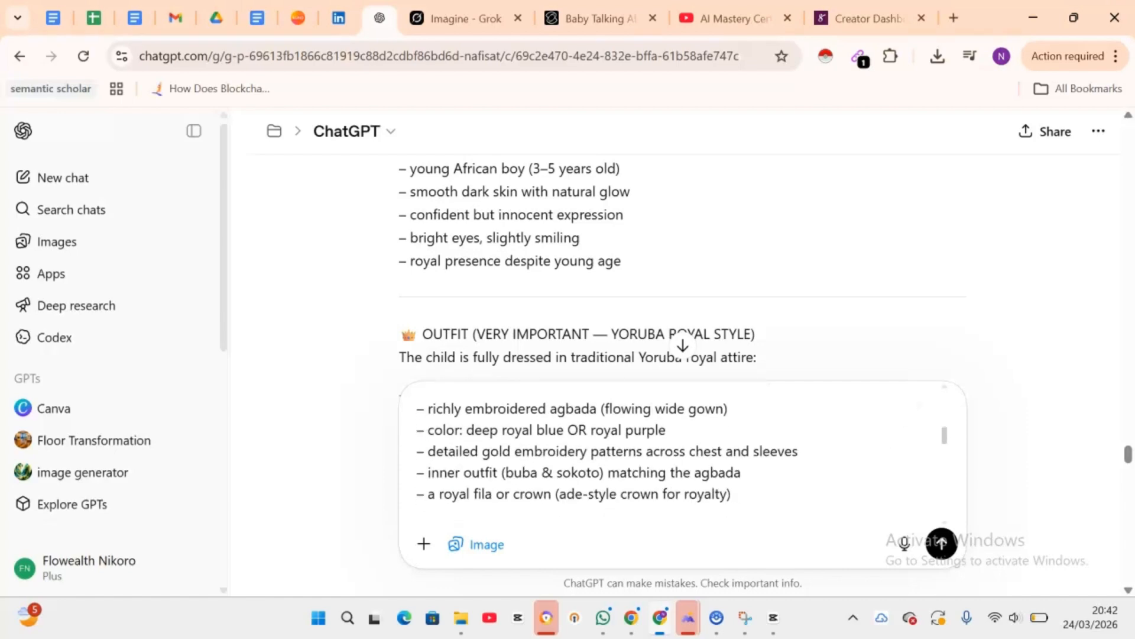
pyautogui.scroll(1, 680, 461)
pyautogui.scroll(-4, 680, 461)
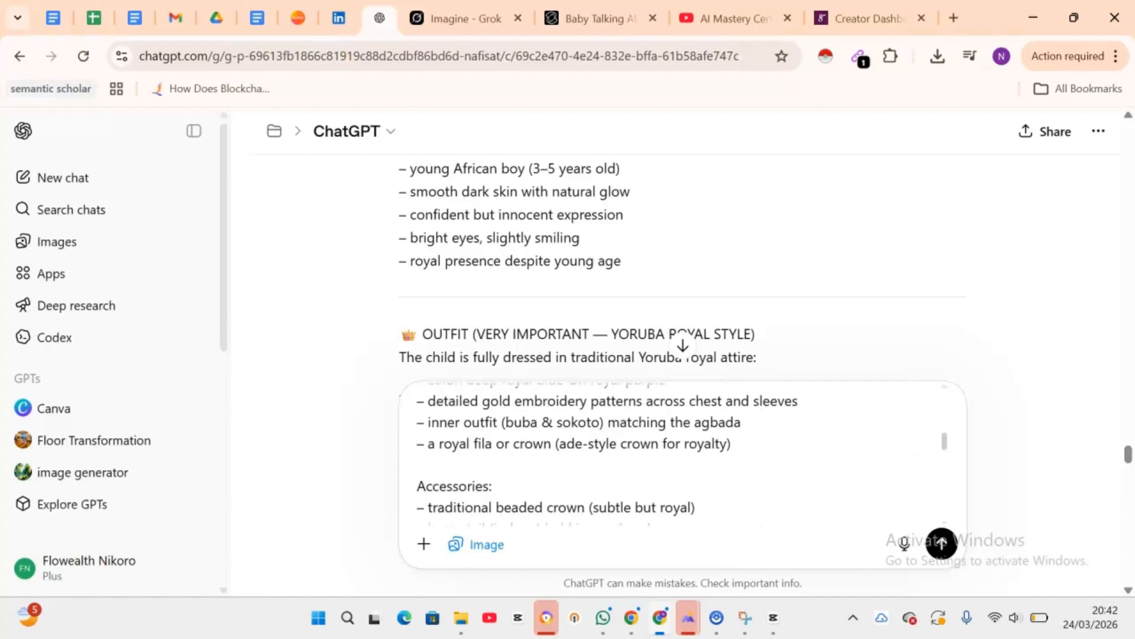
pyautogui.scroll(-2, 680, 461)
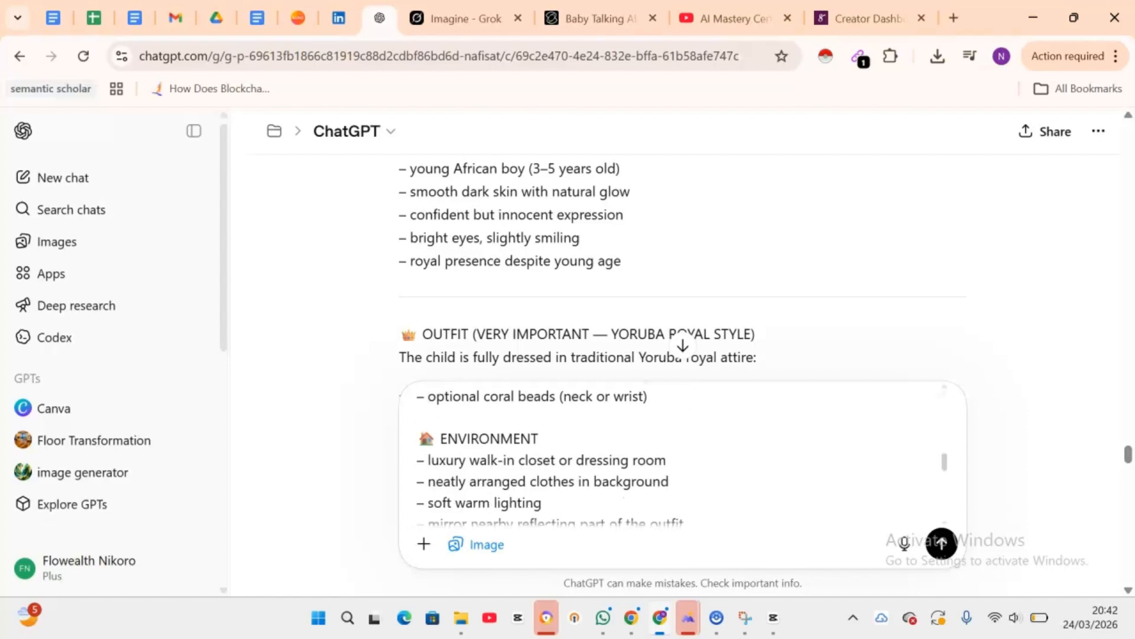
pyautogui.scroll(-5, 681, 461)
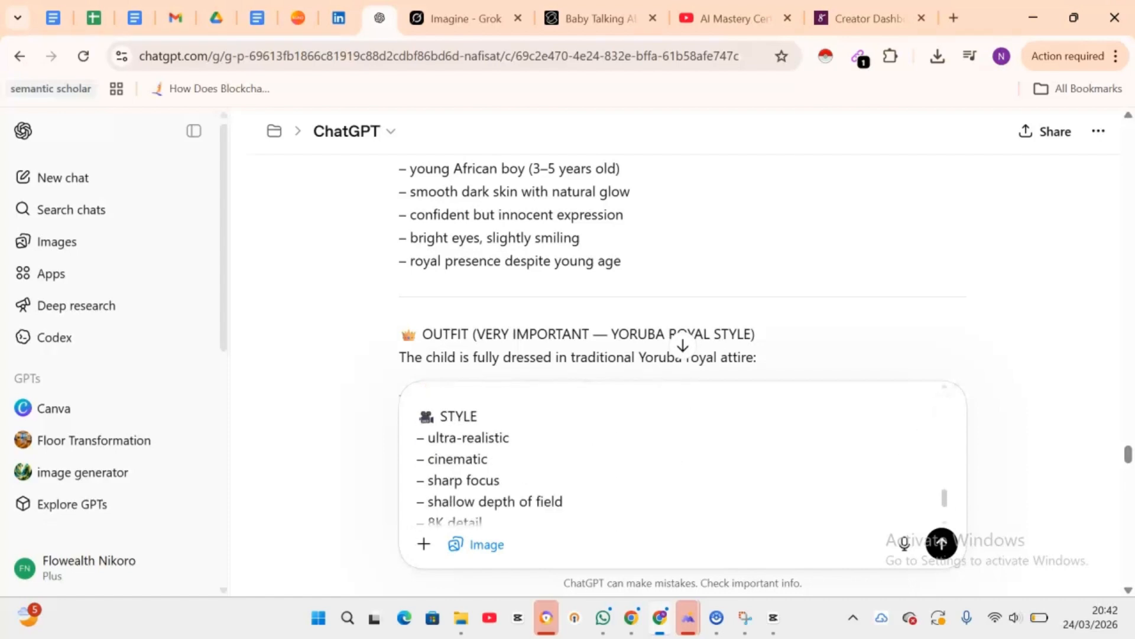
pyautogui.scroll(2, 680, 461)
pyautogui.scroll(2, 680, 461)
pyautogui.scroll(-8, 680, 462)
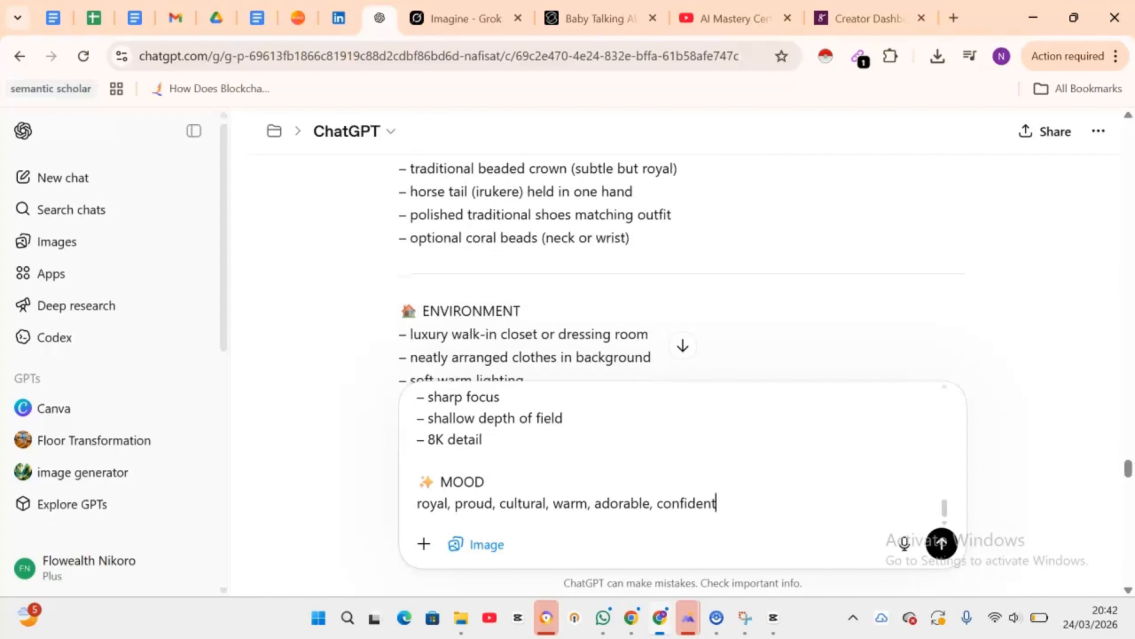
pyautogui.press('Return')
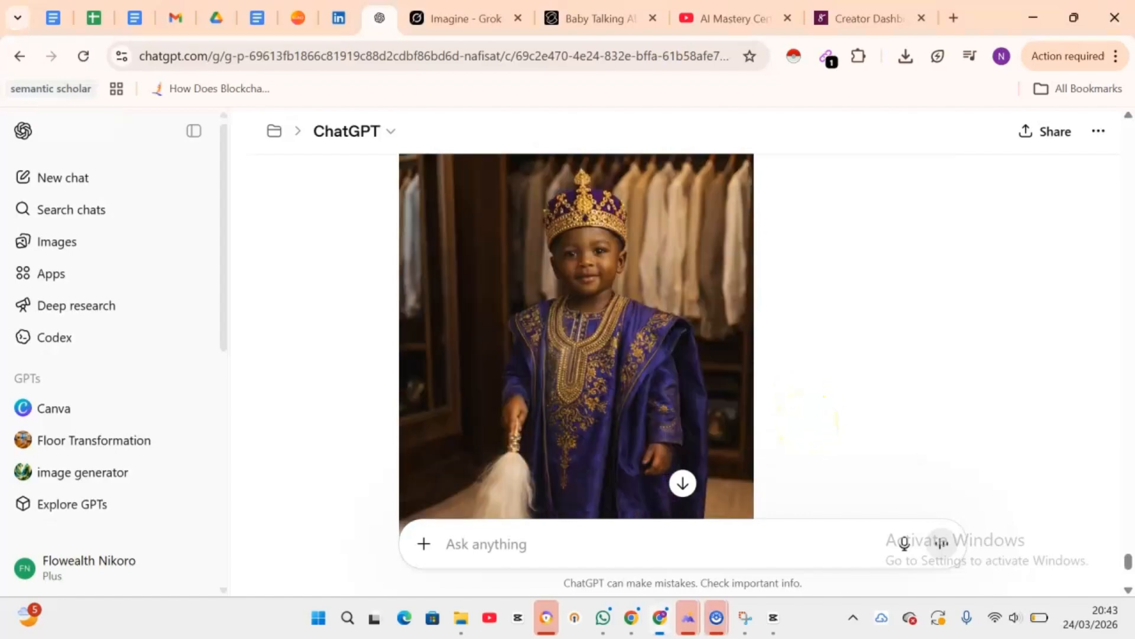
# Step: Review the generated royal child image by scrolling through it, then download it
pyautogui.scroll(-3, 576, 331)
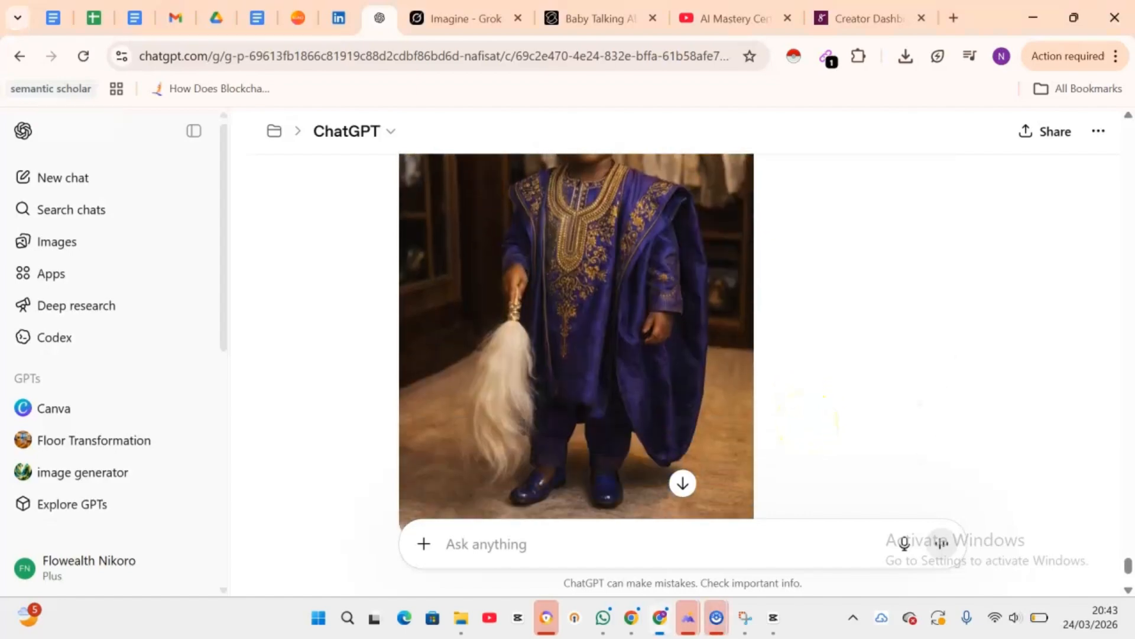
pyautogui.scroll(1, 576, 331)
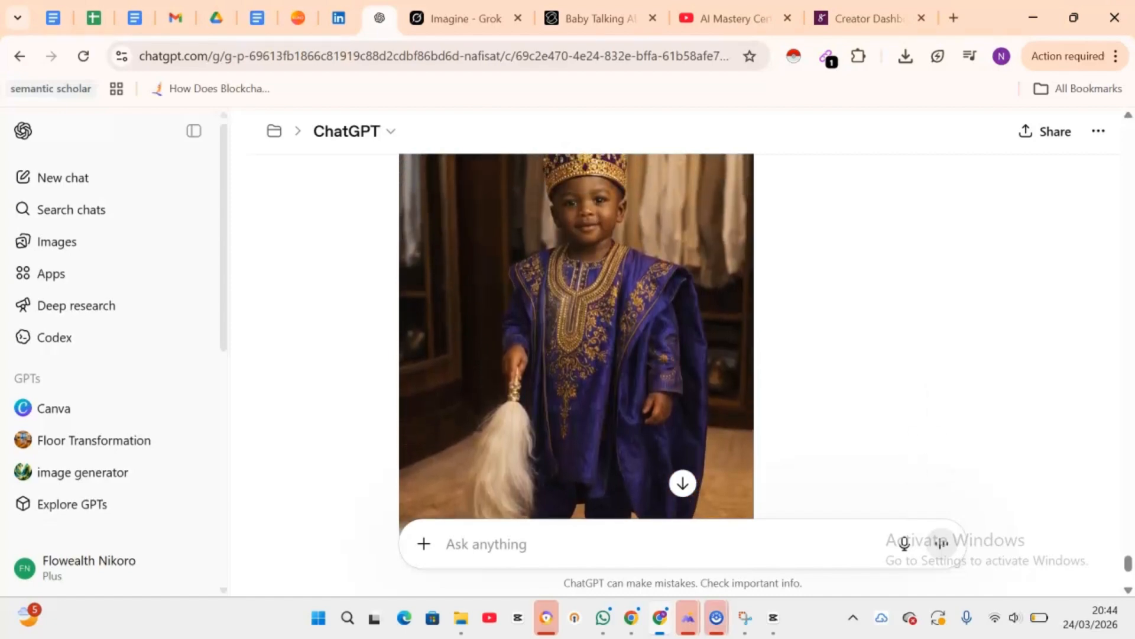
pyautogui.scroll(-3, 577, 331)
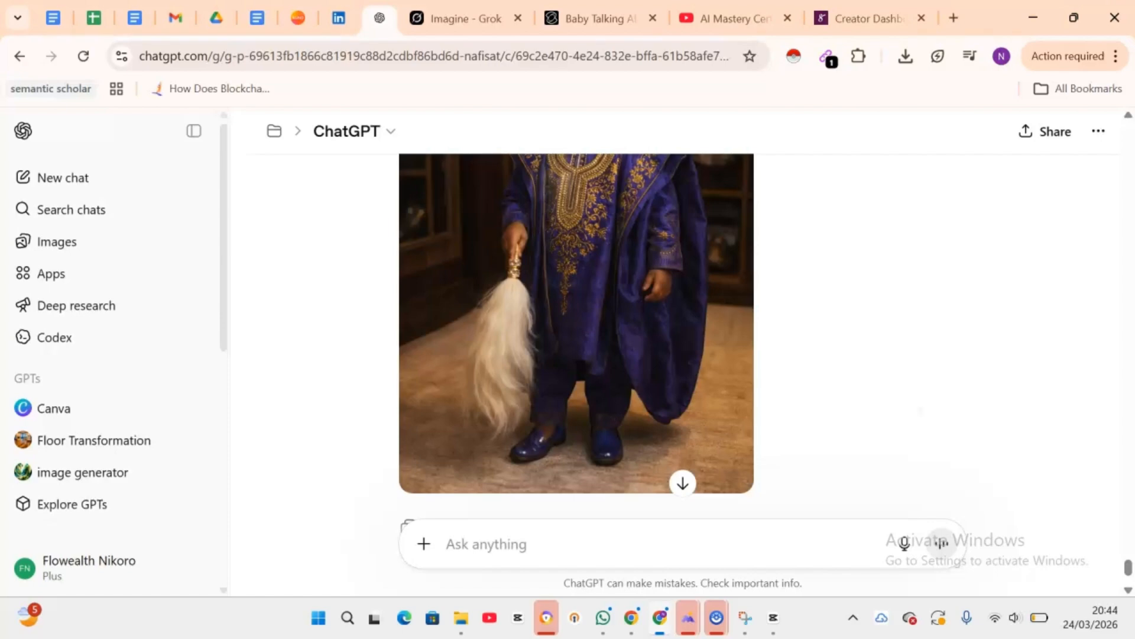
pyautogui.scroll(-1, 577, 332)
pyautogui.scroll(4, 576, 331)
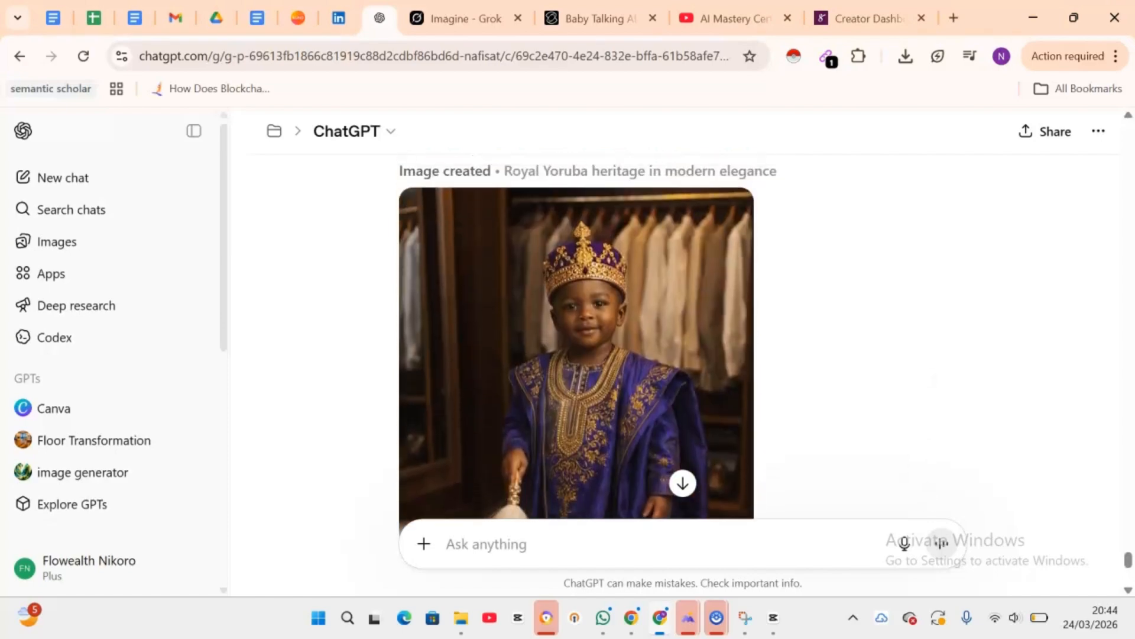
pyautogui.scroll(-1, 577, 331)
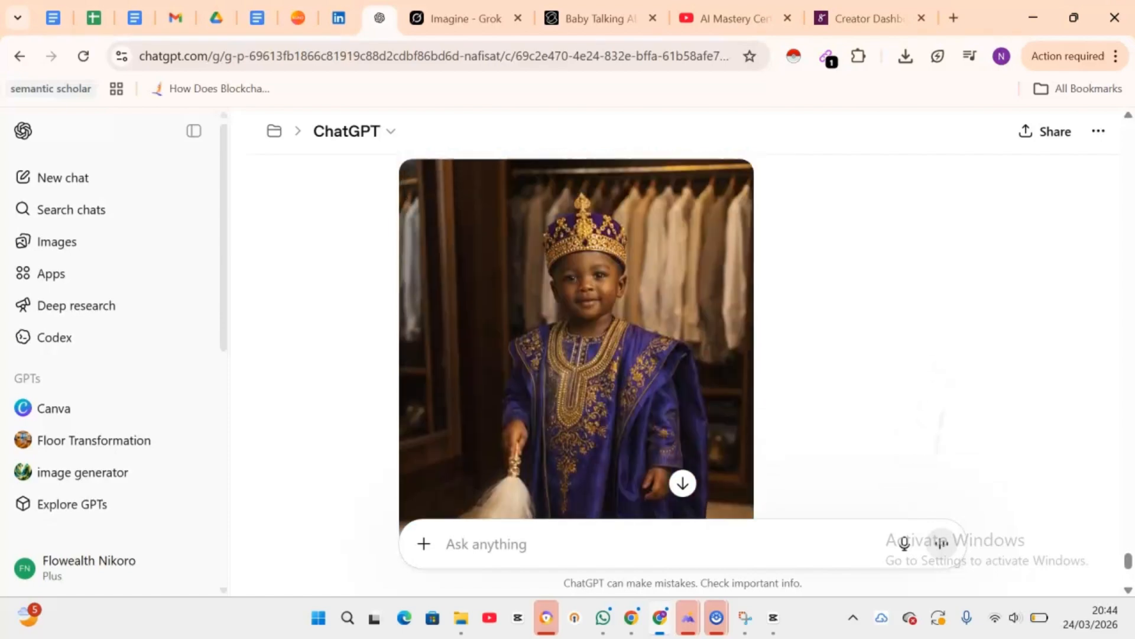
pyautogui.scroll(1, 577, 331)
pyautogui.scroll(-3, 577, 332)
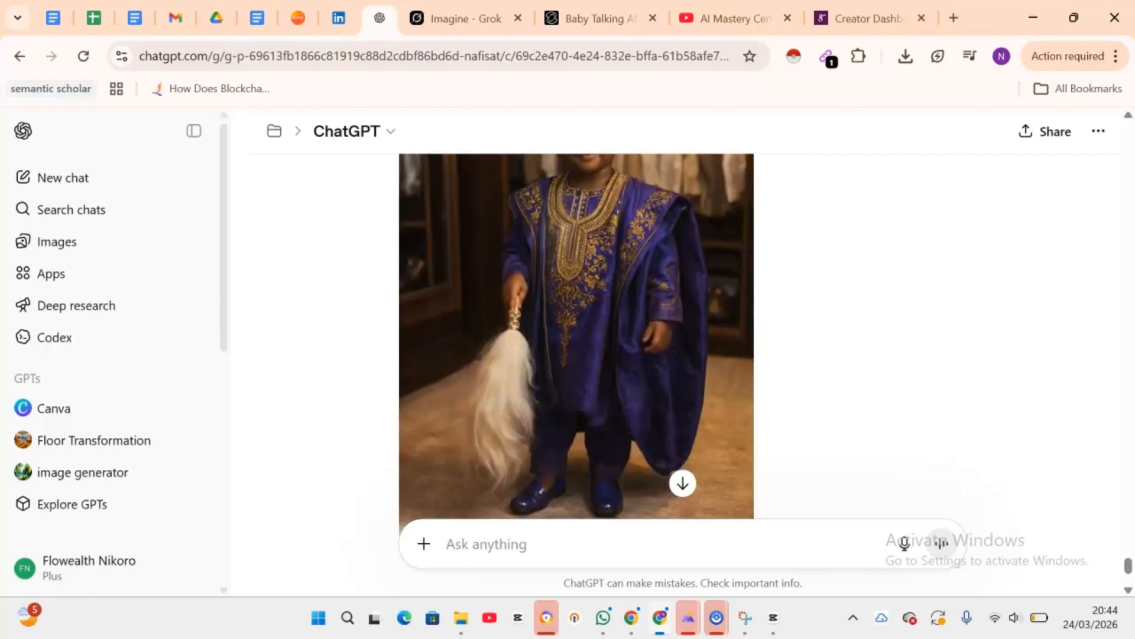
pyautogui.scroll(-1, 577, 332)
pyautogui.scroll(2, 576, 331)
pyautogui.scroll(-4, 576, 332)
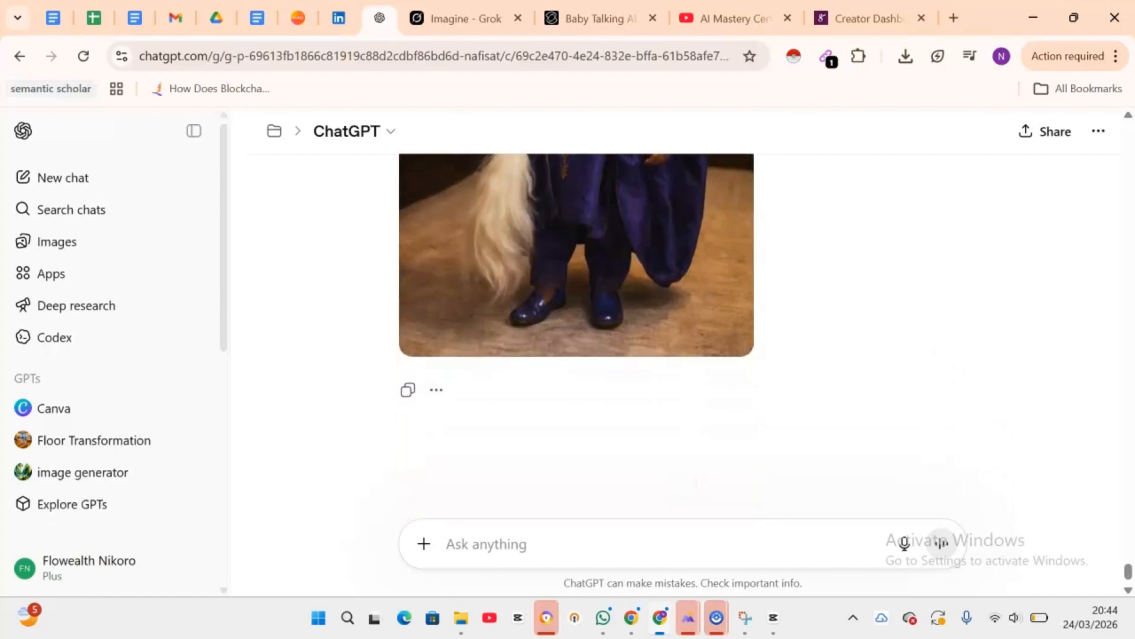
pyautogui.click(490, 335)
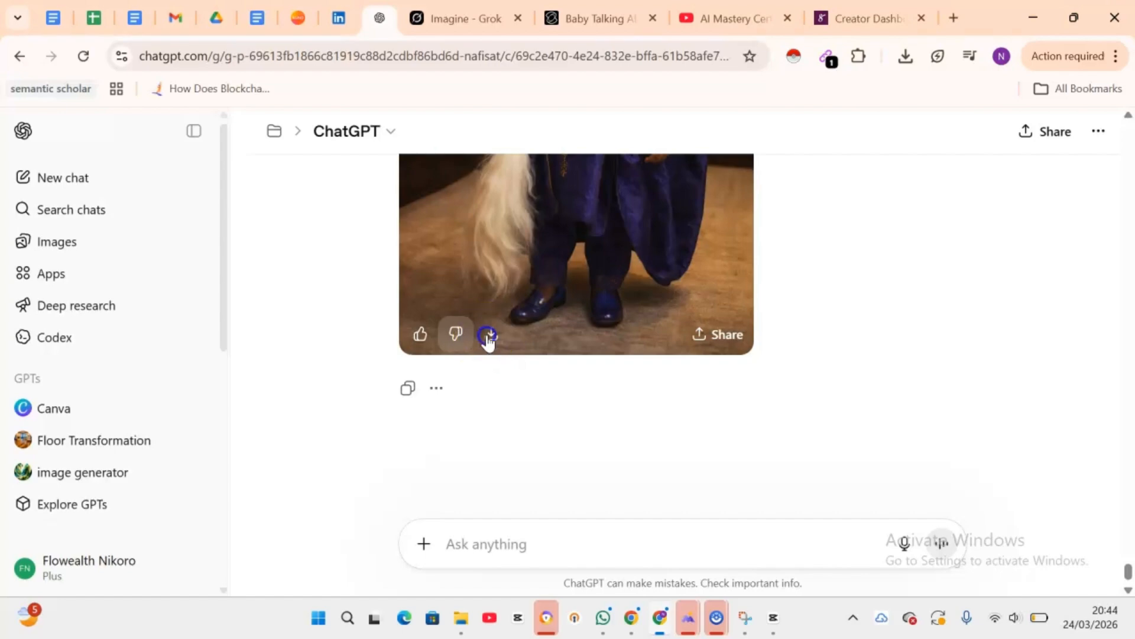
# Step: Open Grok Imagine in another tab and paste the copied video generation prompt into the prompt box
pyautogui.scroll(2, 489, 342)
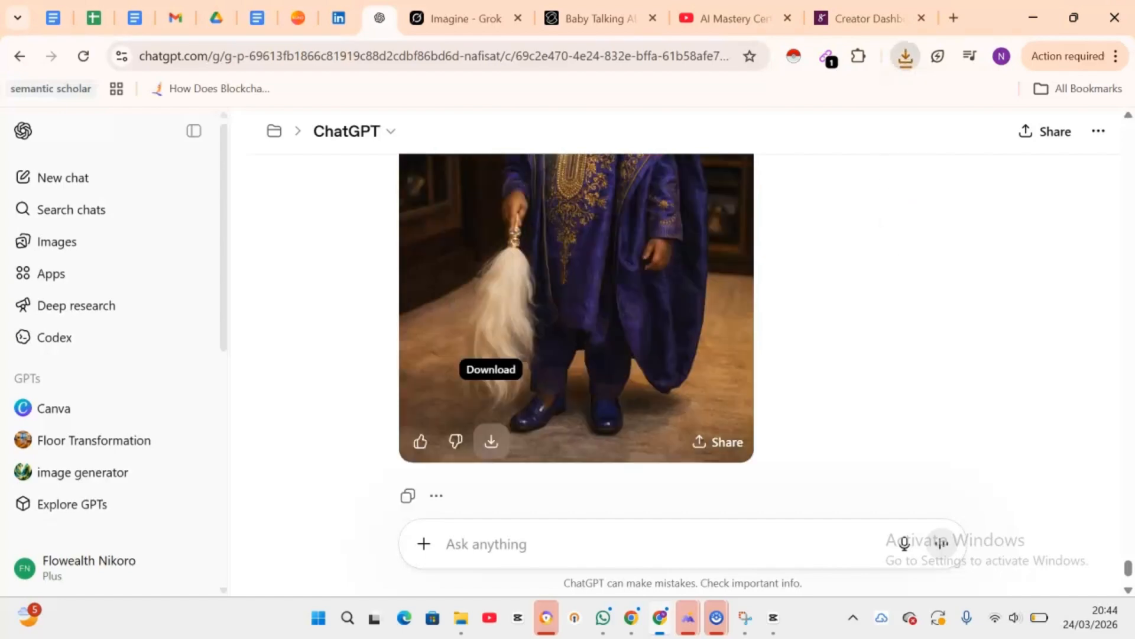
pyautogui.scroll(20, 489, 342)
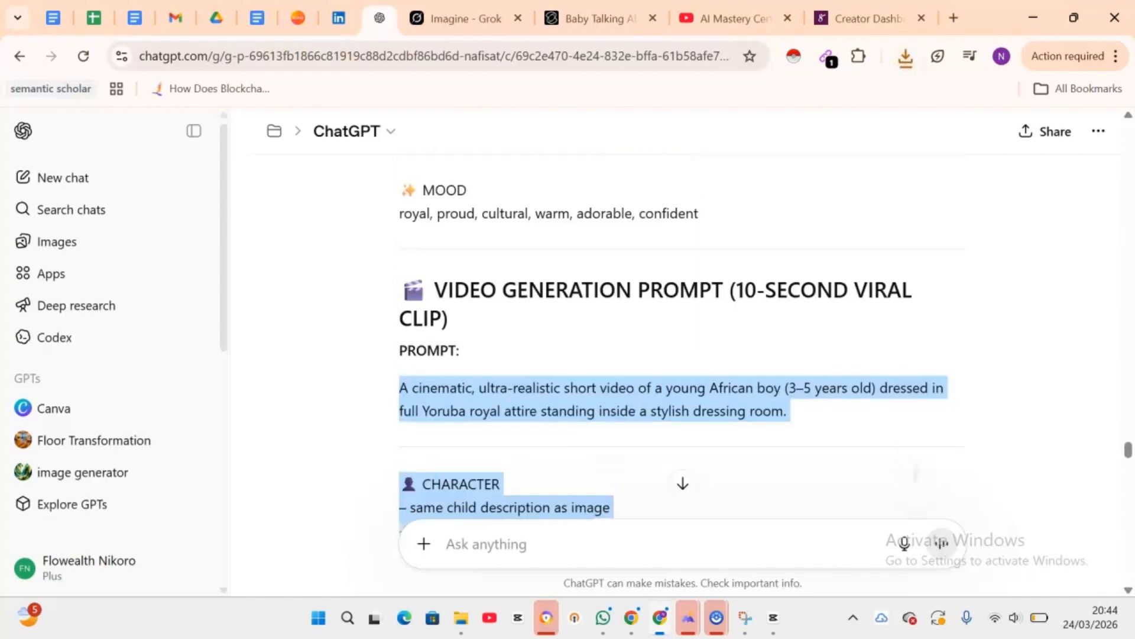
pyautogui.scroll(2, 681, 337)
pyautogui.scroll(-20, 681, 337)
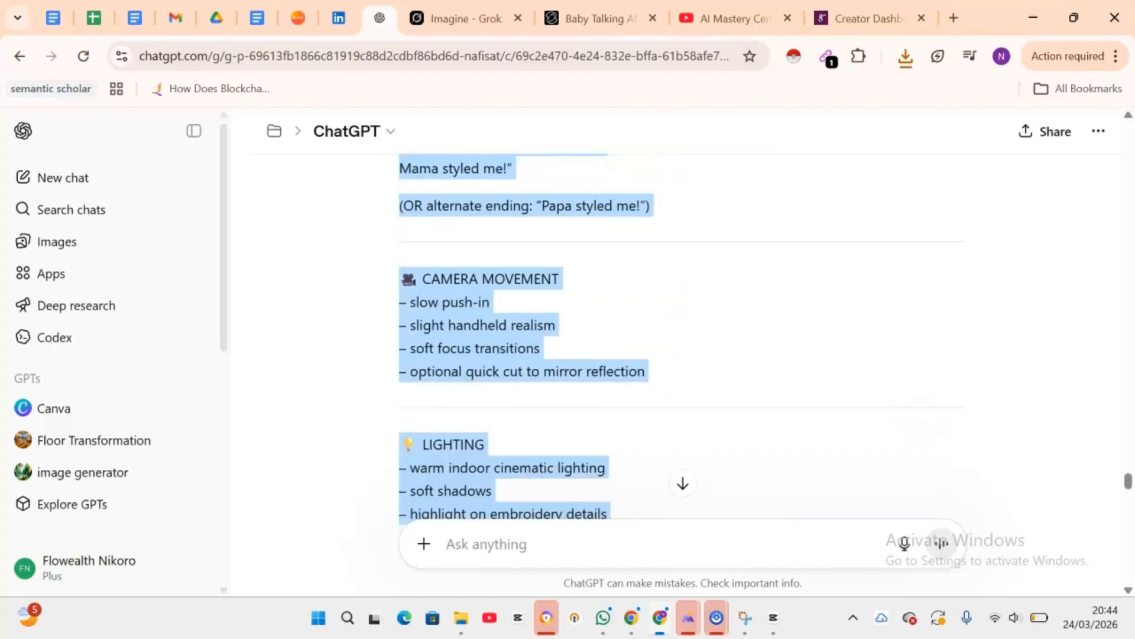
pyautogui.scroll(-11, 680, 337)
pyautogui.scroll(4, 681, 337)
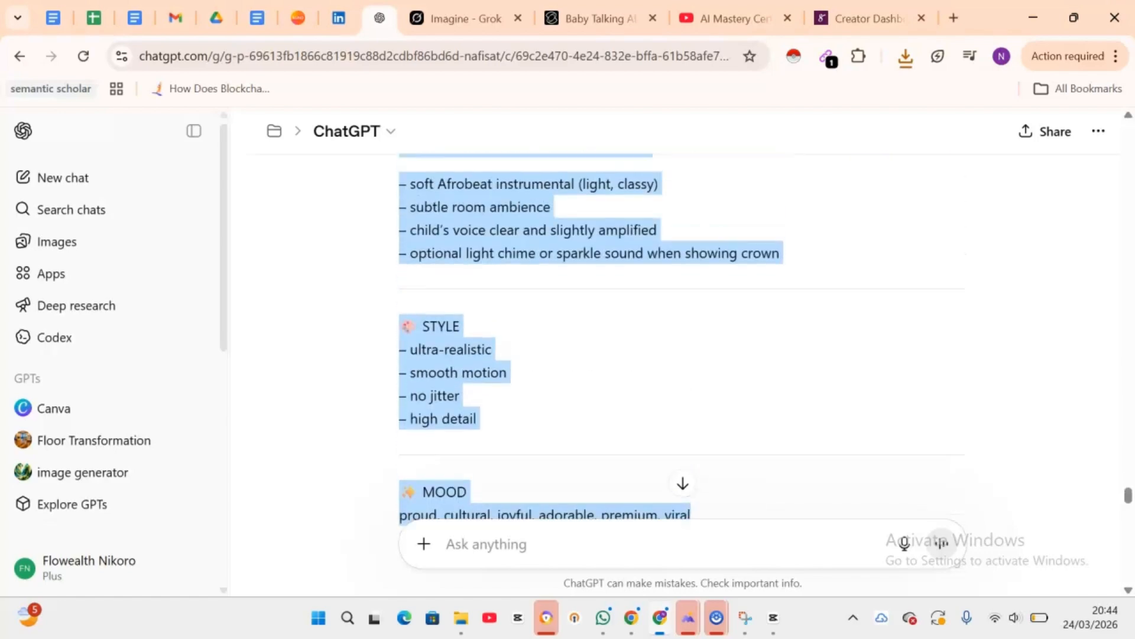
pyautogui.click(458, 20)
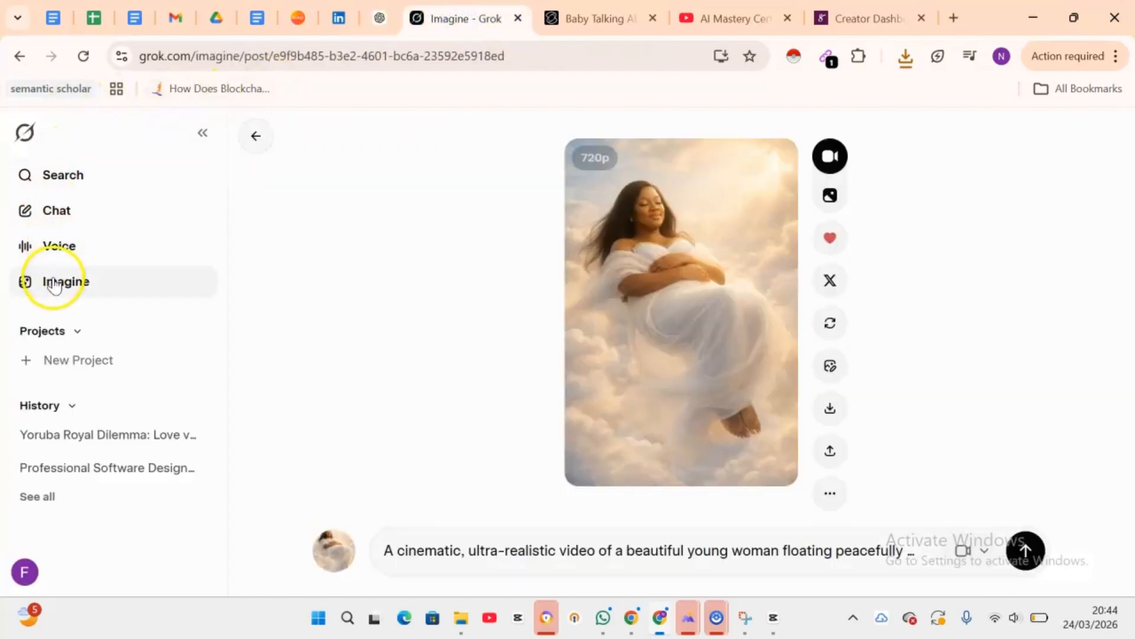
pyautogui.click(53, 281)
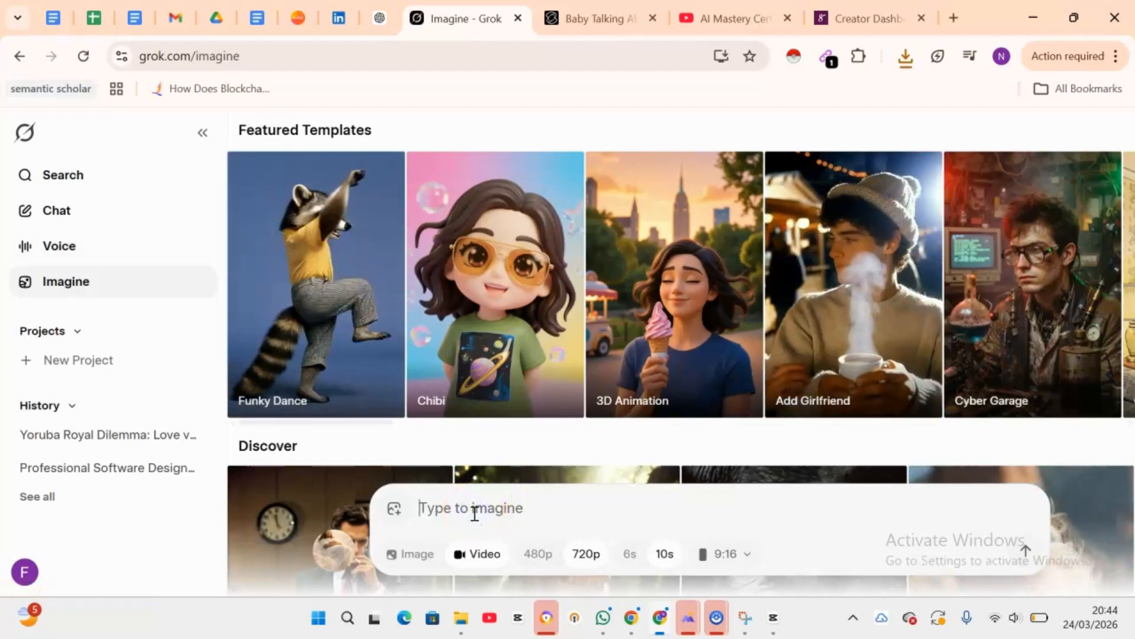
pyautogui.hotkey('ctrl', 'v')
# Step: Attach the newest ChatGPT image from Downloads as the reference and submit the 720p, 10s video generation
pyautogui.click(399, 508)
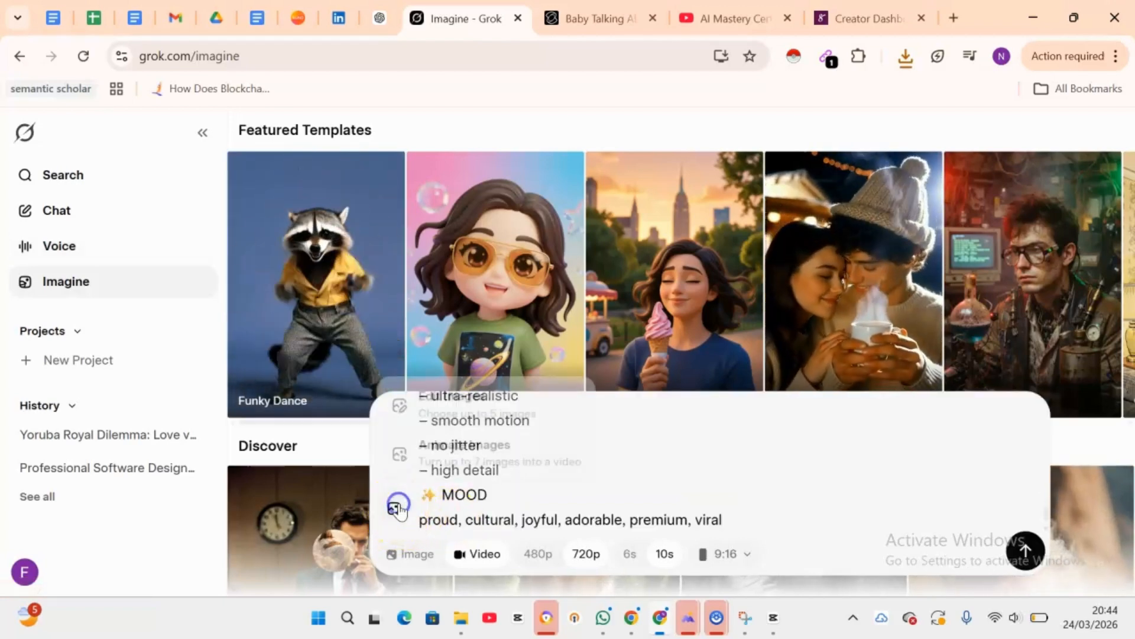
pyautogui.click(436, 457)
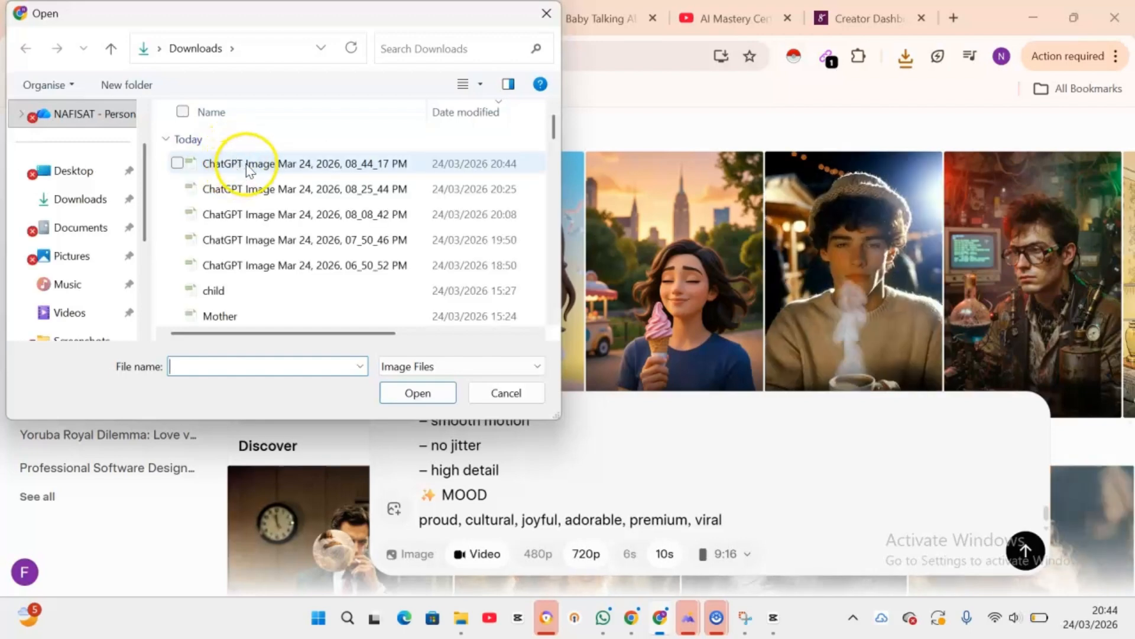
pyautogui.doubleClick(243, 163)
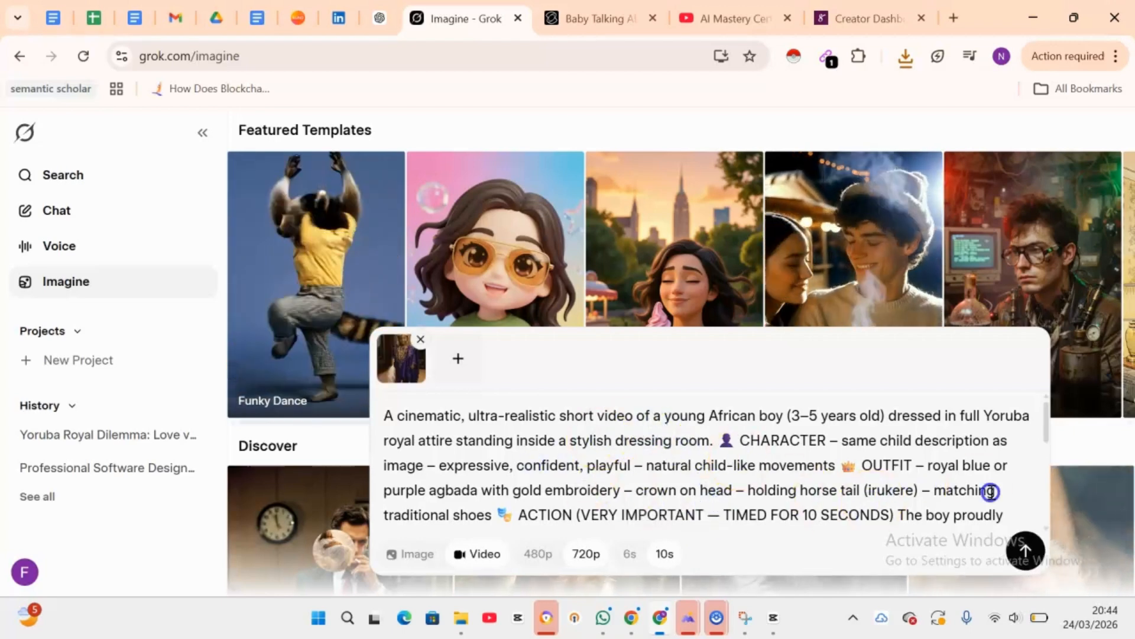
pyautogui.click(1027, 551)
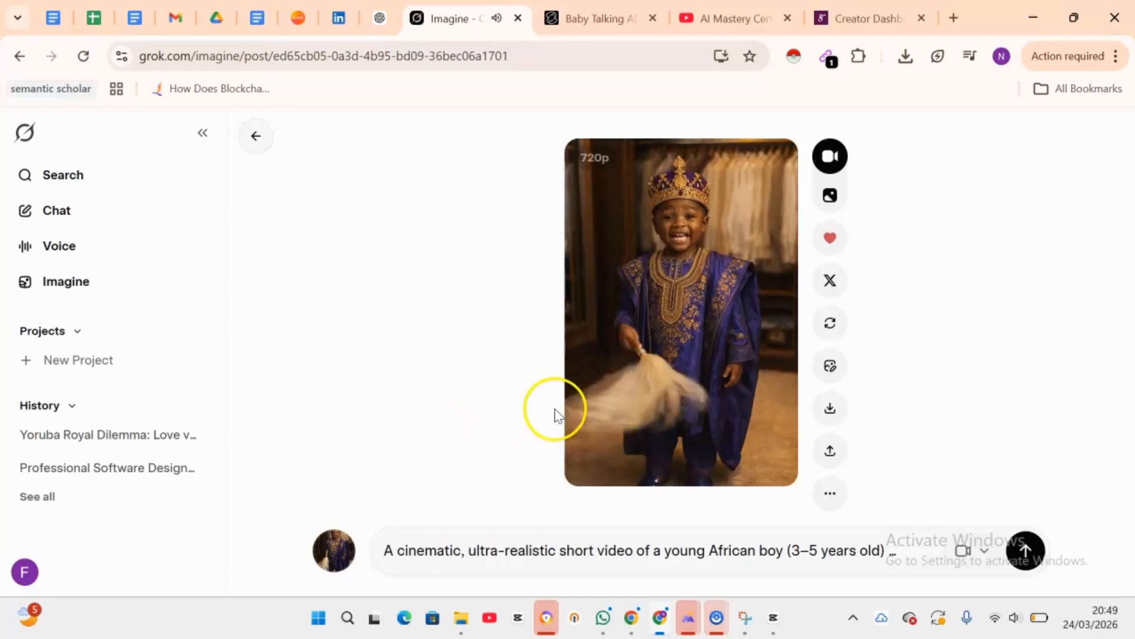
# Step: Delete the dialogue ending "My shoes… and my horse tail Mama styled me!" with its alternate ending, then regenerate the video
pyautogui.moveTo(644, 436)
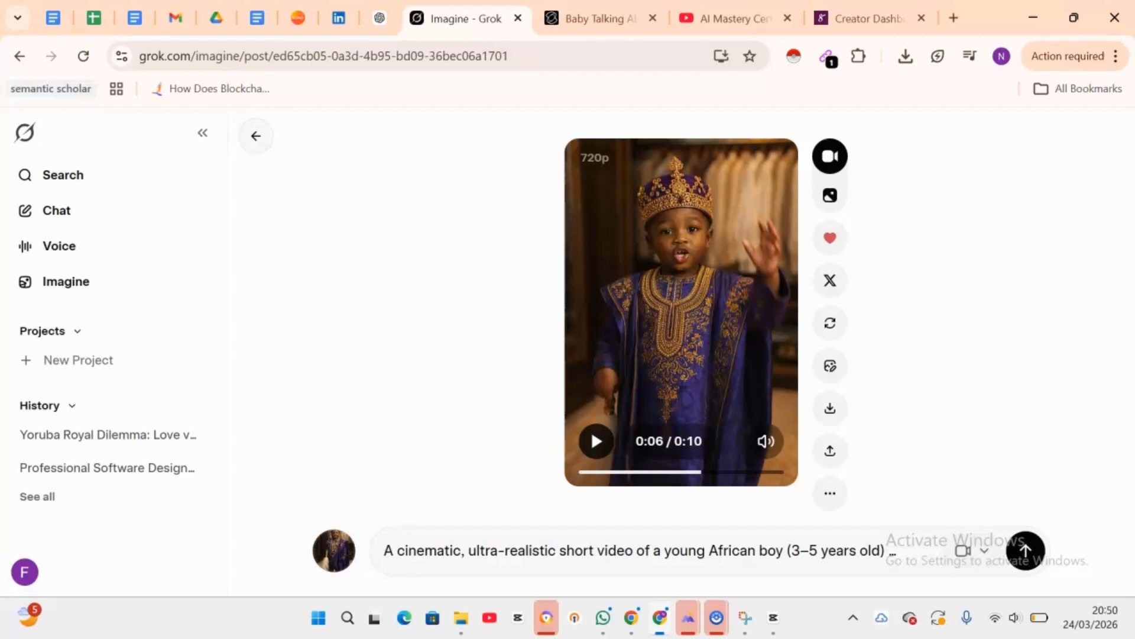
pyautogui.click(639, 550)
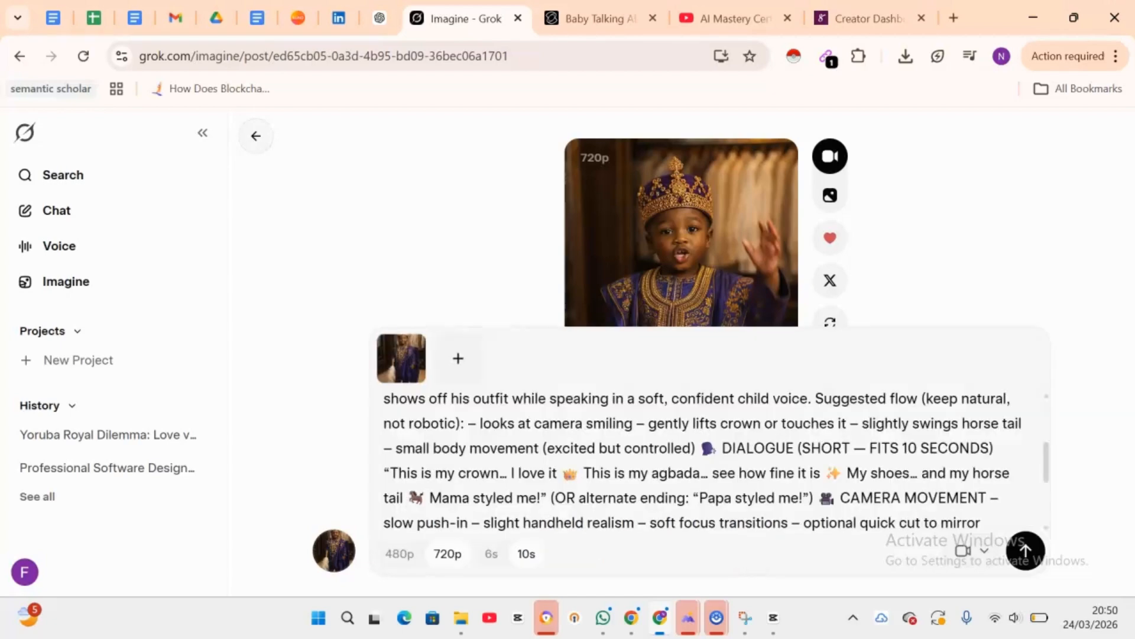
pyautogui.scroll(-1, 710, 461)
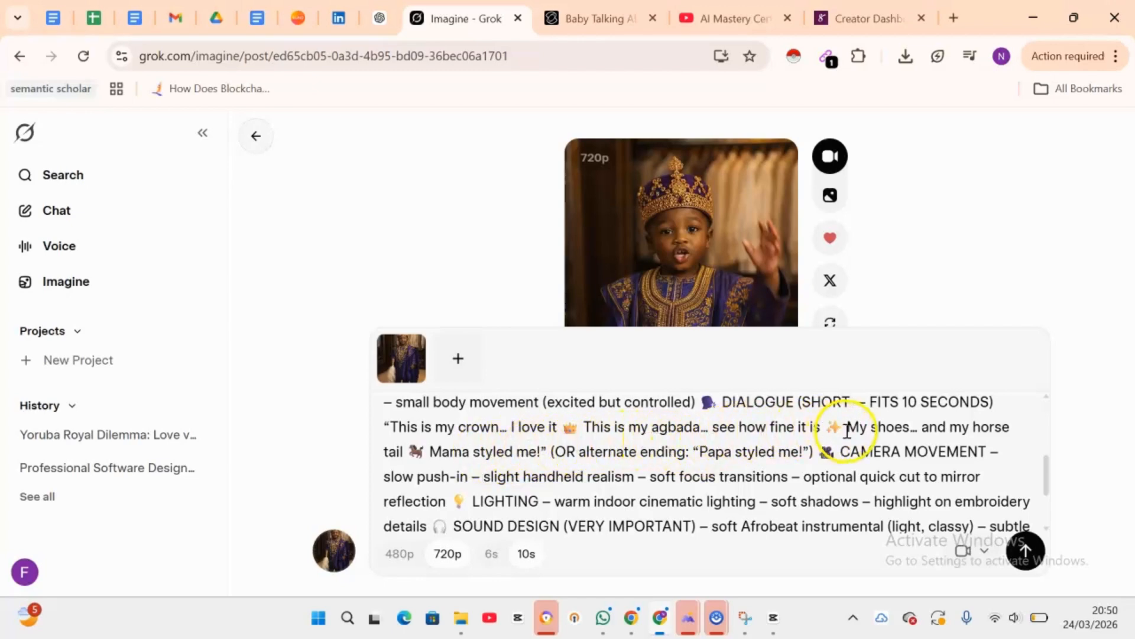
pyautogui.moveTo(847, 428); pyautogui.dragTo(793, 448)
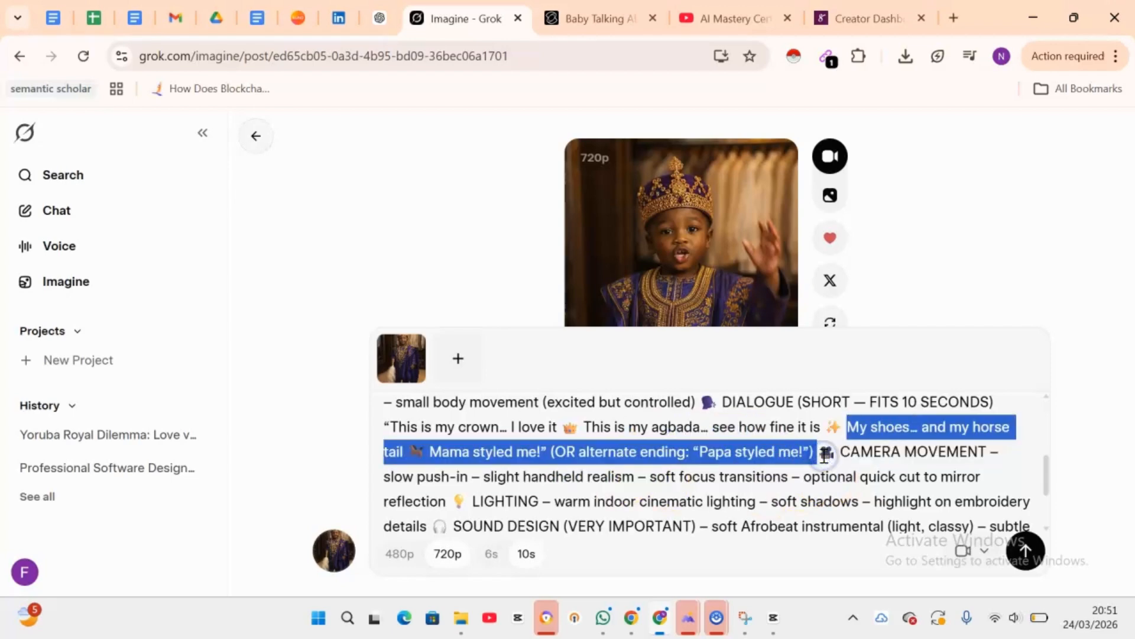
pyautogui.press('BackSpace')
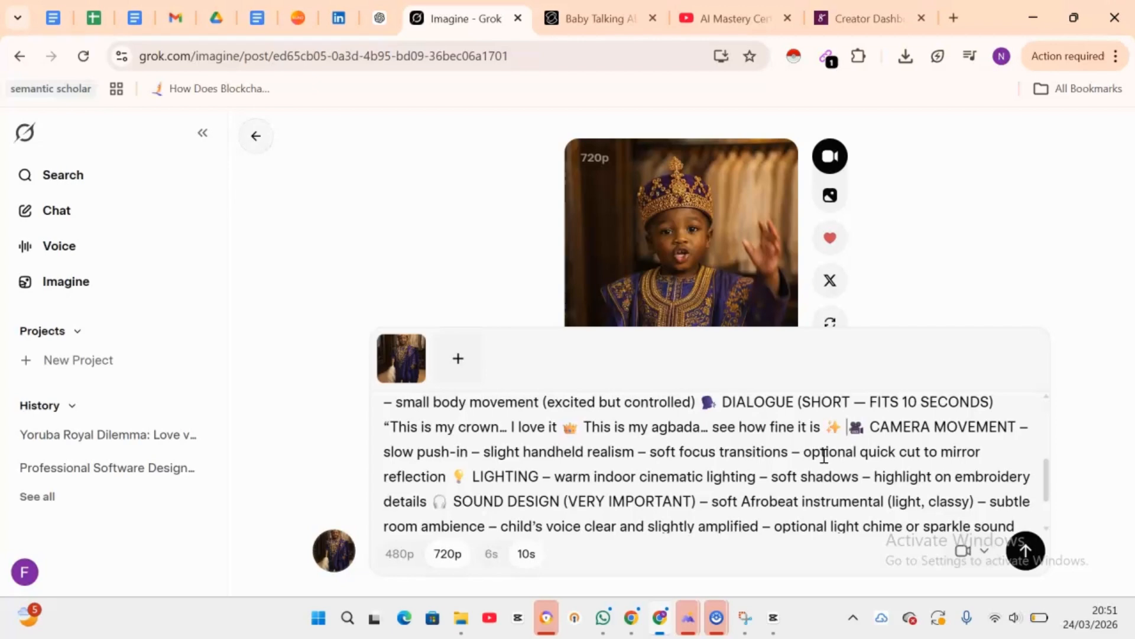
pyautogui.click(1019, 553)
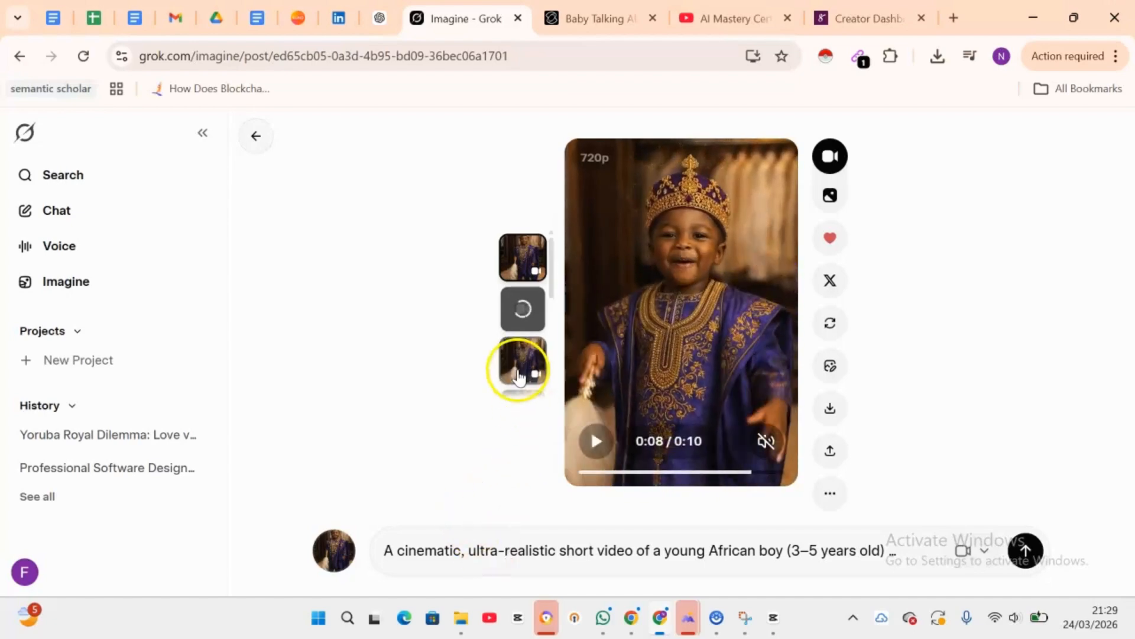
# Step: Reopen the video prompt and scroll through its text to review the dialogue section
pyautogui.click(489, 544)
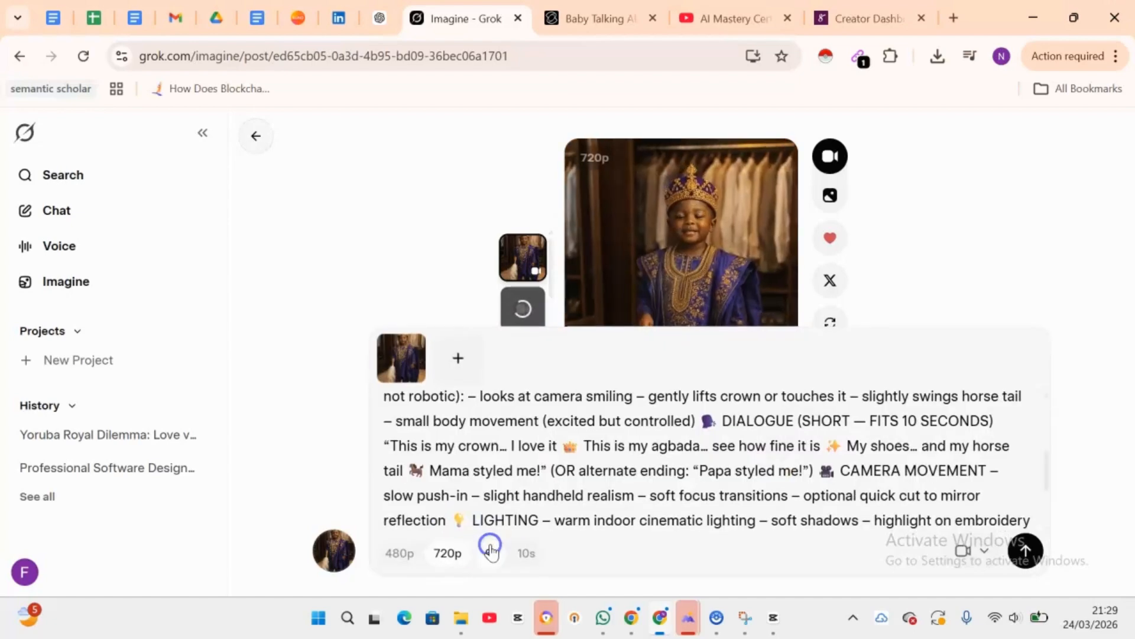
pyautogui.scroll(2, 629, 544)
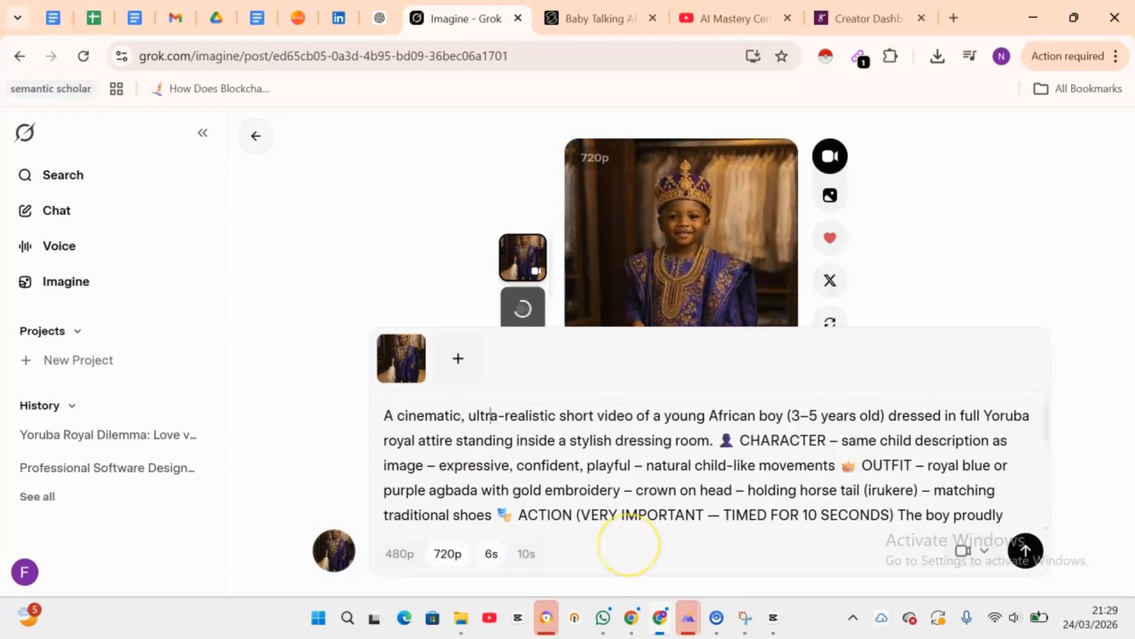
pyautogui.scroll(-1, 629, 544)
pyautogui.scroll(1, 629, 544)
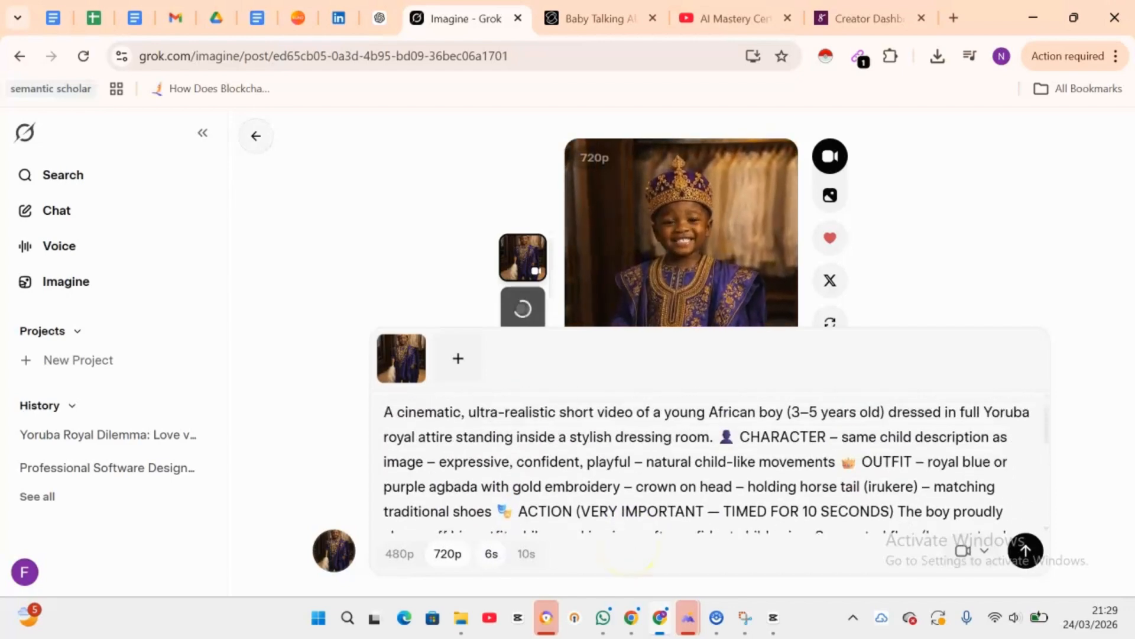
pyautogui.scroll(-7, 629, 547)
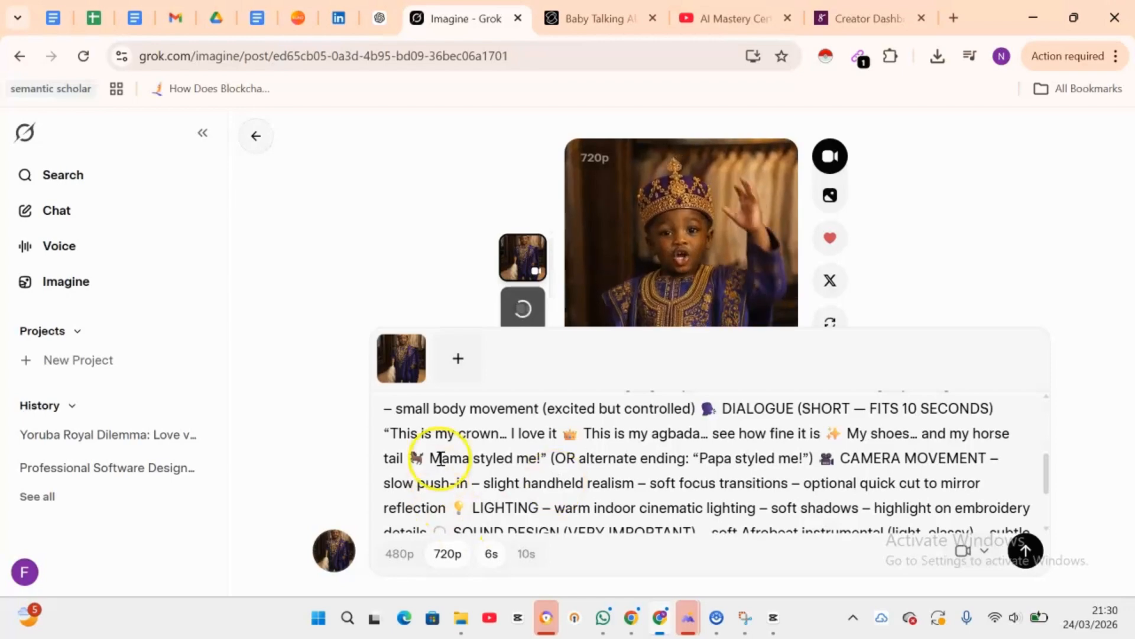
pyautogui.click(890, 283)
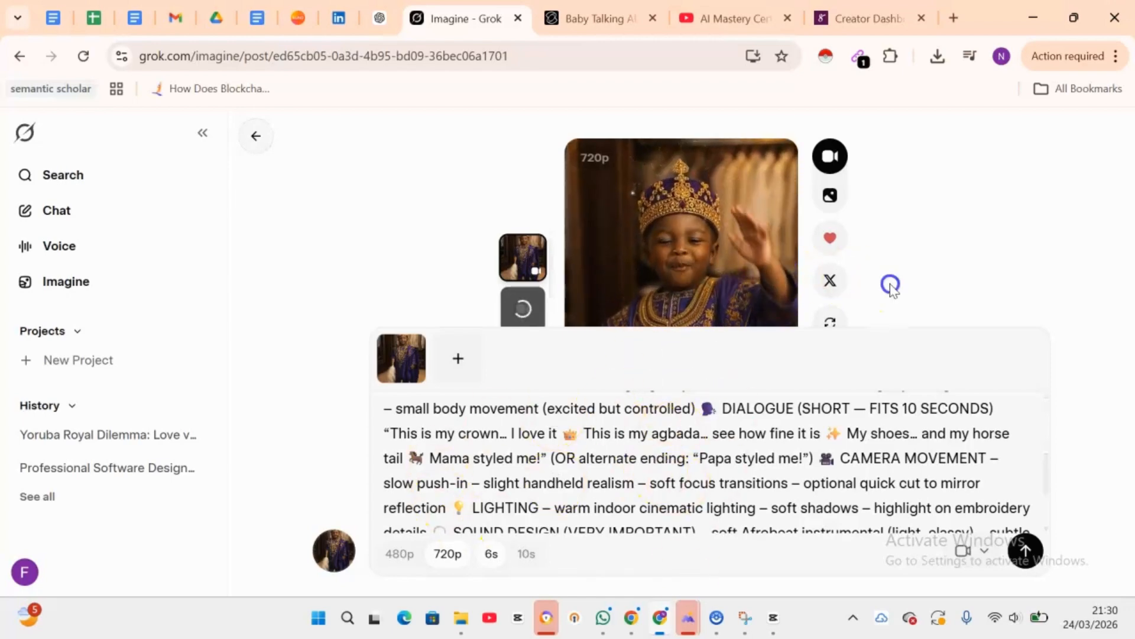
# Step: Reopen the video prompt and highlight the dialogue phrases one by one to review them
pyautogui.moveTo(616, 443)
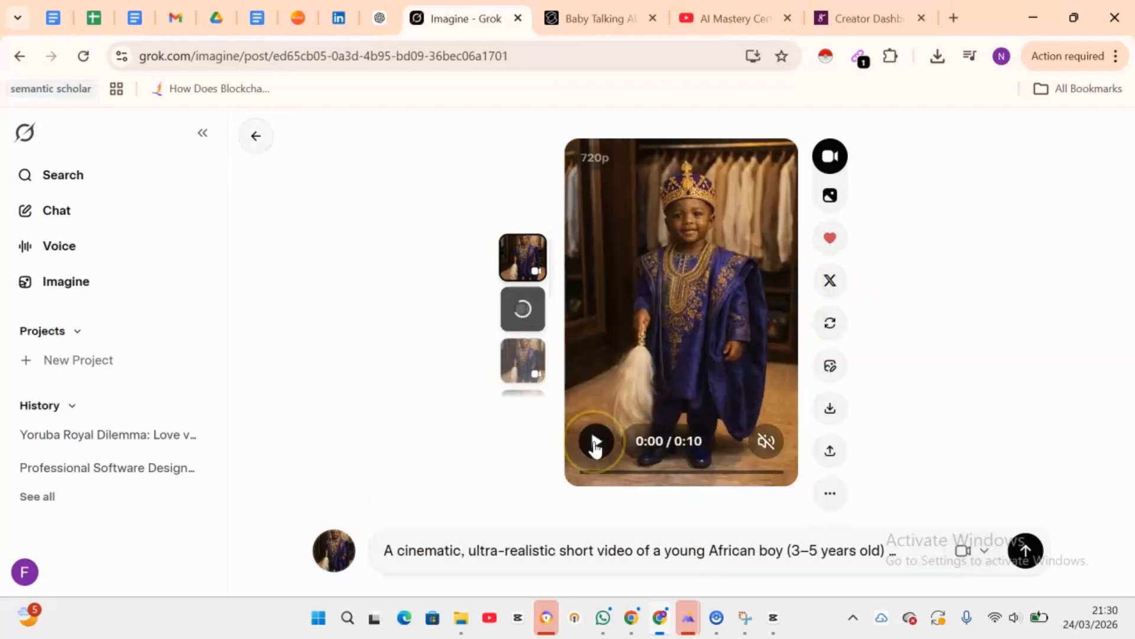
pyautogui.click(590, 550)
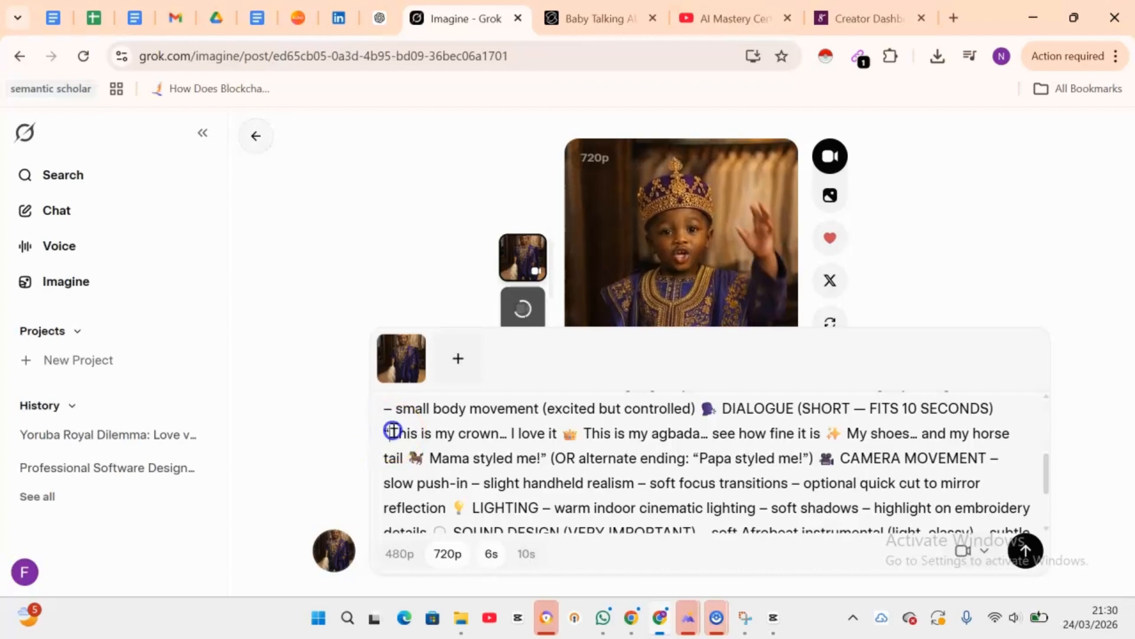
pyautogui.moveTo(390, 432); pyautogui.dragTo(559, 433)
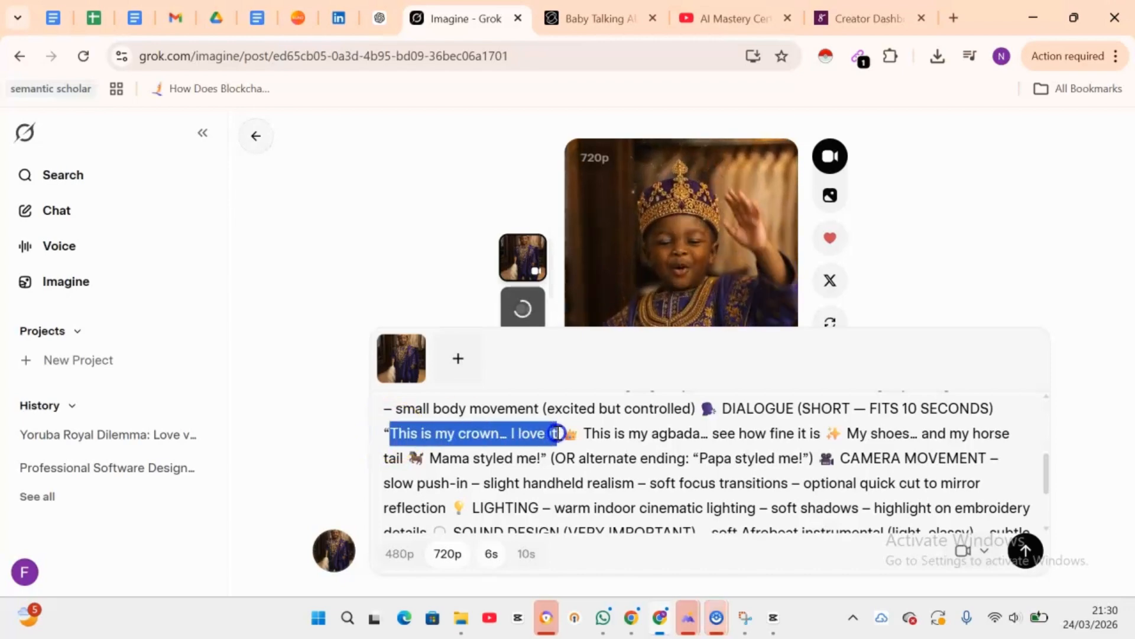
pyautogui.click(557, 432)
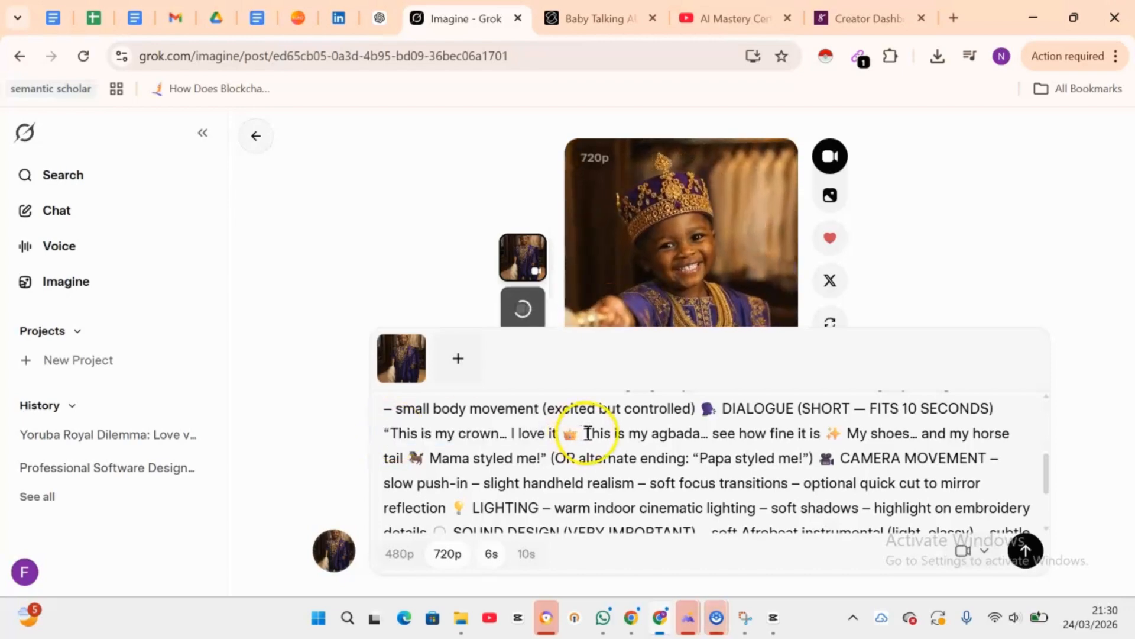
pyautogui.moveTo(584, 432); pyautogui.dragTo(823, 442)
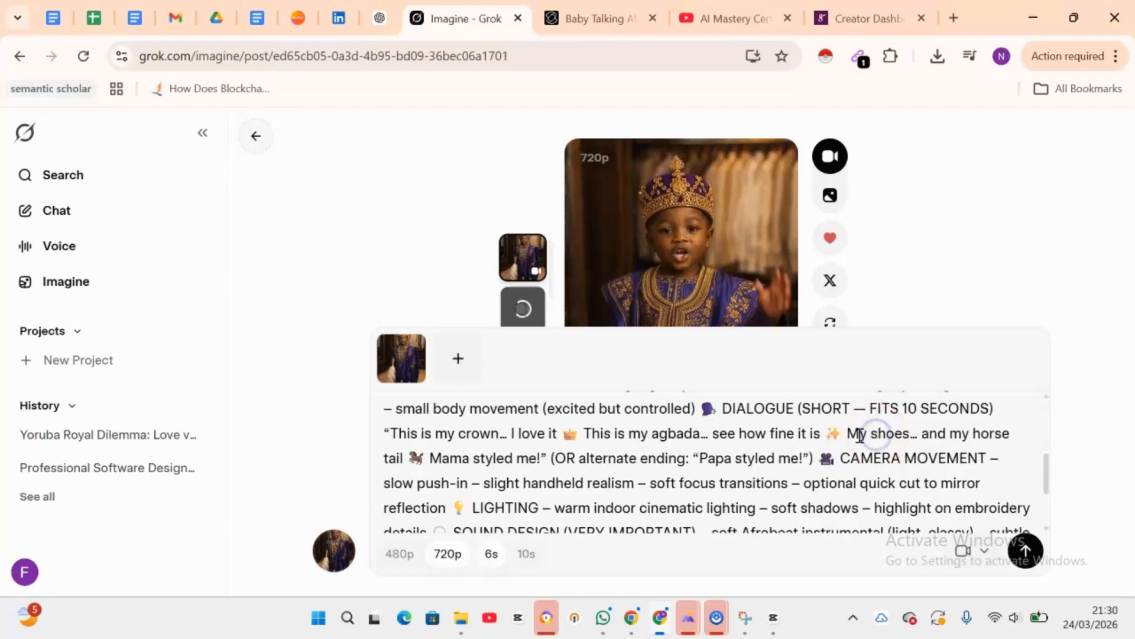
pyautogui.moveTo(847, 433); pyautogui.dragTo(874, 475)
pyautogui.moveTo(535, 472); pyautogui.dragTo(543, 470)
pyautogui.click(542, 468)
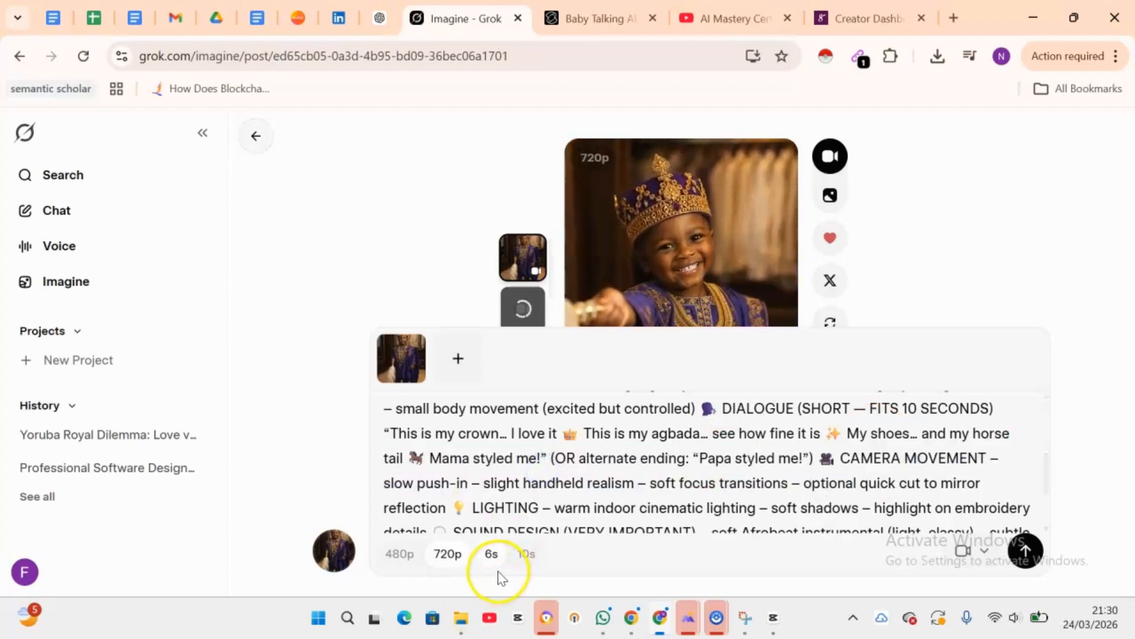
pyautogui.click(1031, 280)
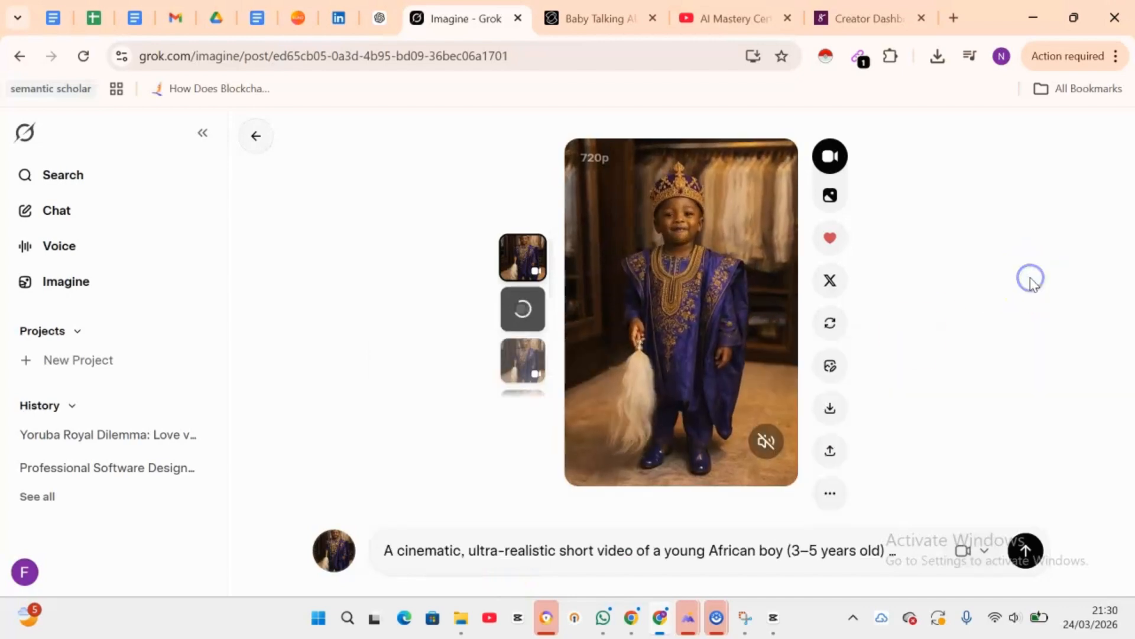
# Step: Preview each generated video variation from the thumbnail strip with the sound turned on
pyautogui.click(515, 358)
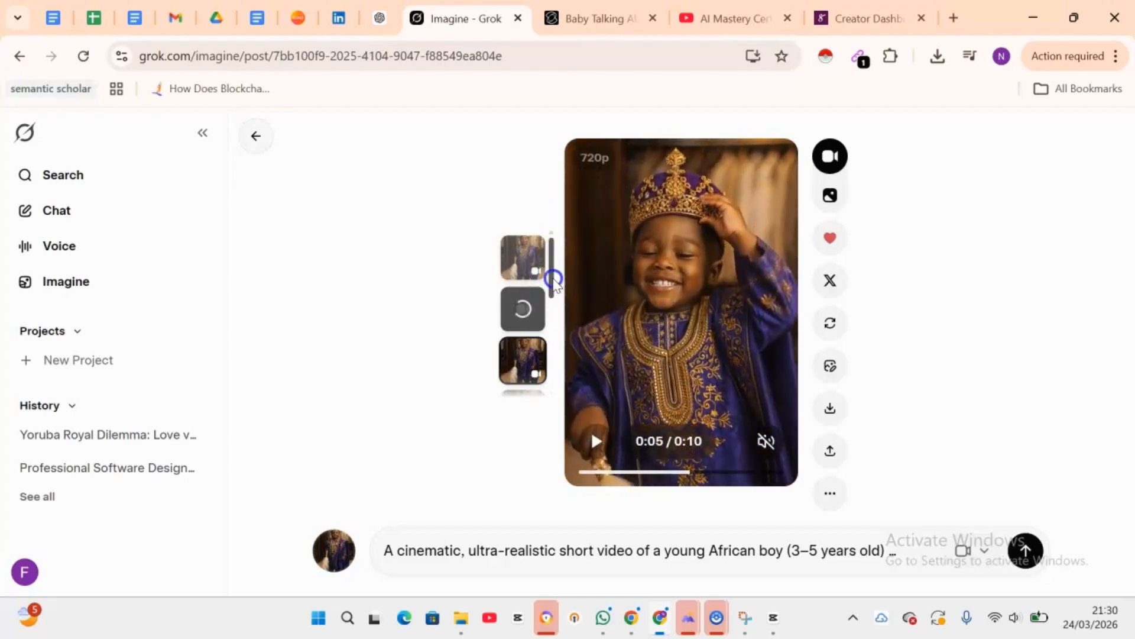
pyautogui.moveTo(552, 273)
pyautogui.mouseDown()
pyautogui.moveTo(552, 373)
pyautogui.moveTo(548, 299)
pyautogui.moveTo(552, 309)
pyautogui.moveTo(562, 252)
pyautogui.moveTo(562, 296)
pyautogui.moveTo(562, 286)
pyautogui.mouseUp()
pyautogui.click(523, 306)
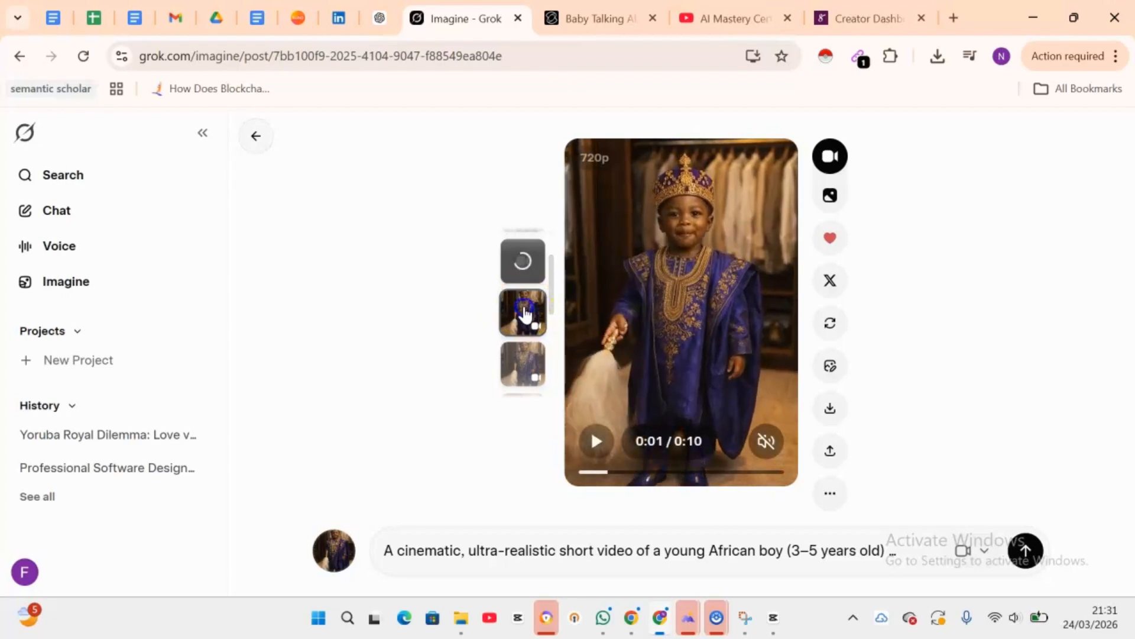
pyautogui.click(779, 442)
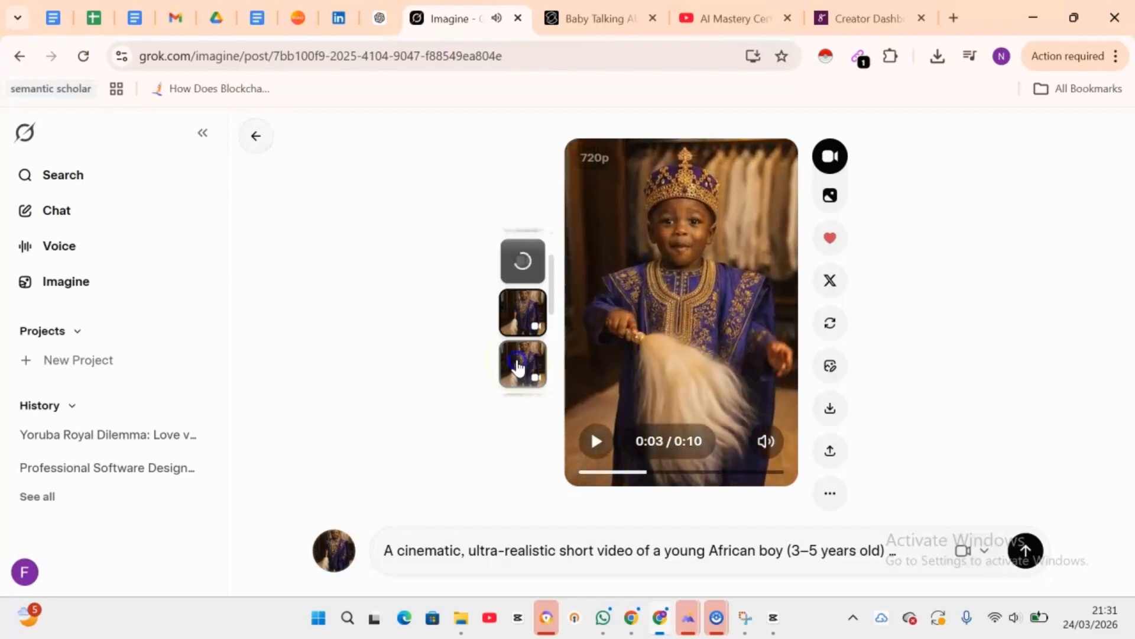
pyautogui.click(522, 313)
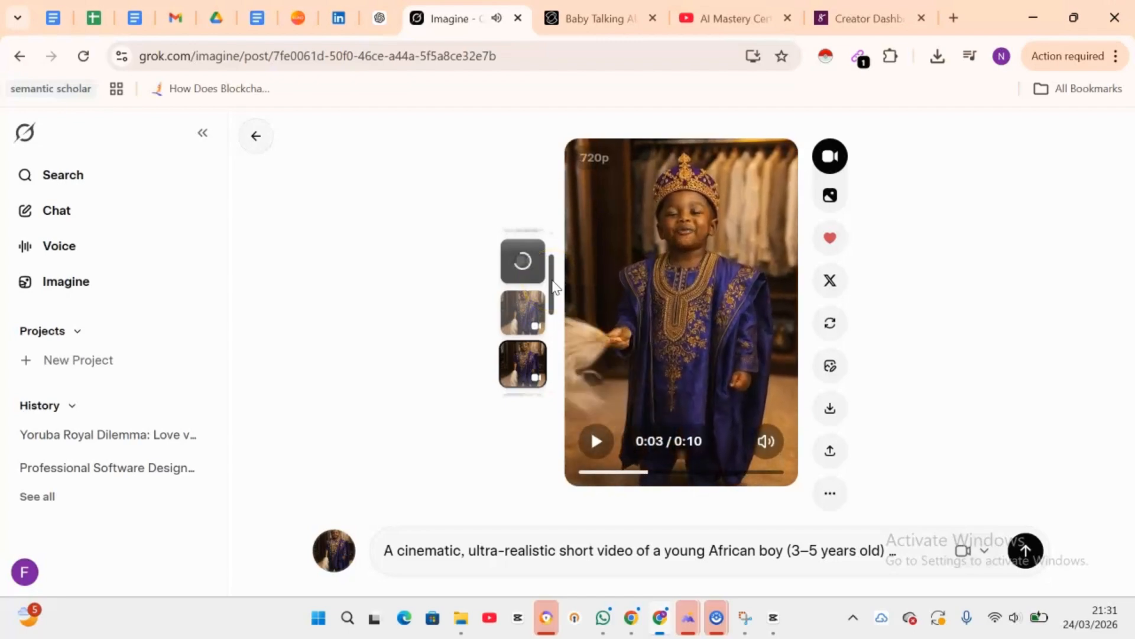
pyautogui.moveTo(552, 279); pyautogui.dragTo(556, 329)
pyautogui.click(515, 254)
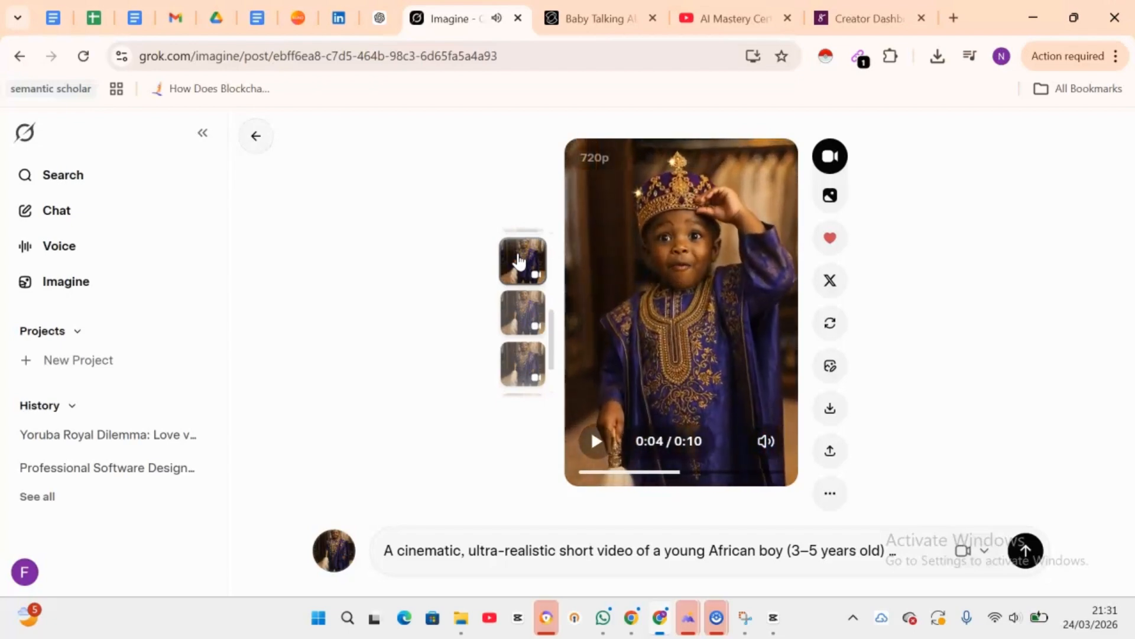
pyautogui.click(521, 266)
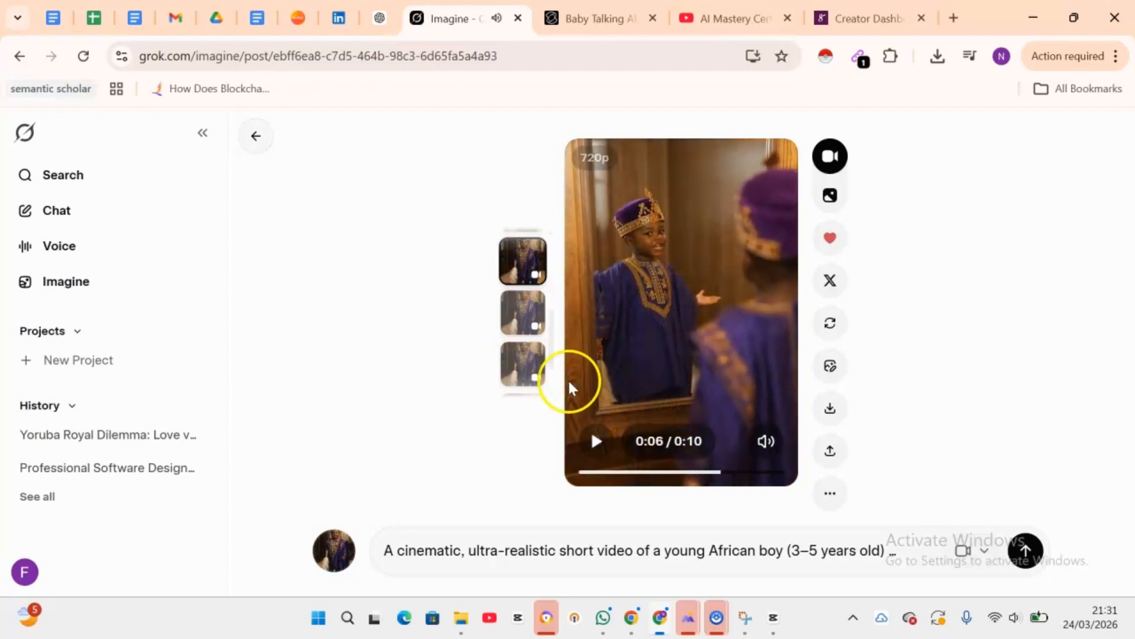
pyautogui.click(769, 442)
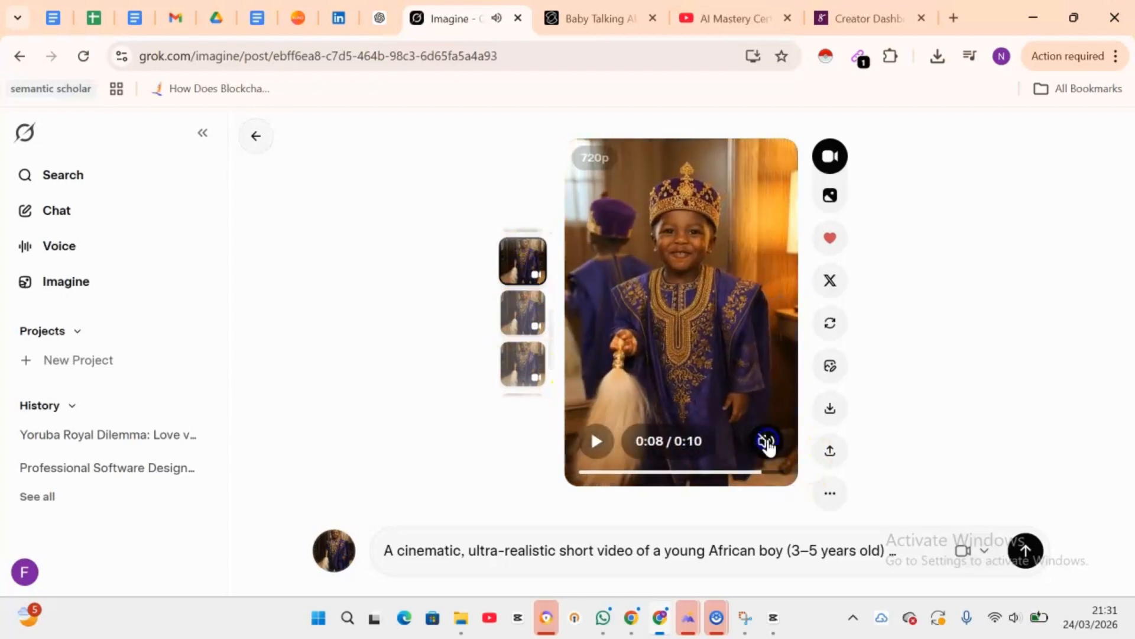
# Step: Switch to CapCut and return the playhead to the start of the 0324 (1) project timeline
pyautogui.click(486, 303)
pyautogui.click(414, 328)
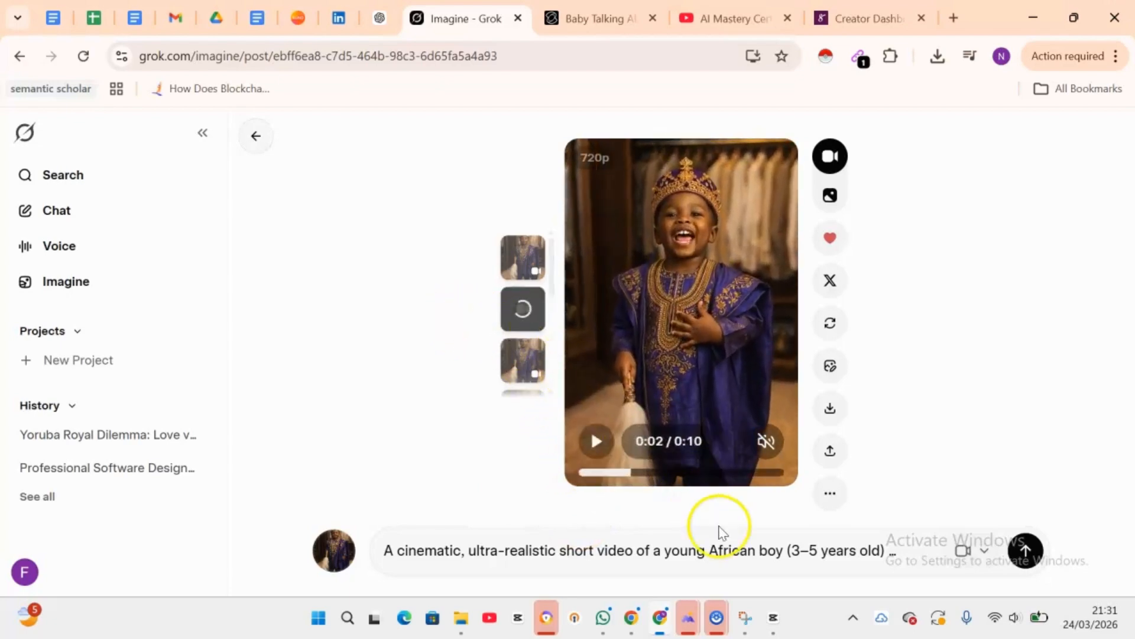
pyautogui.click(774, 627)
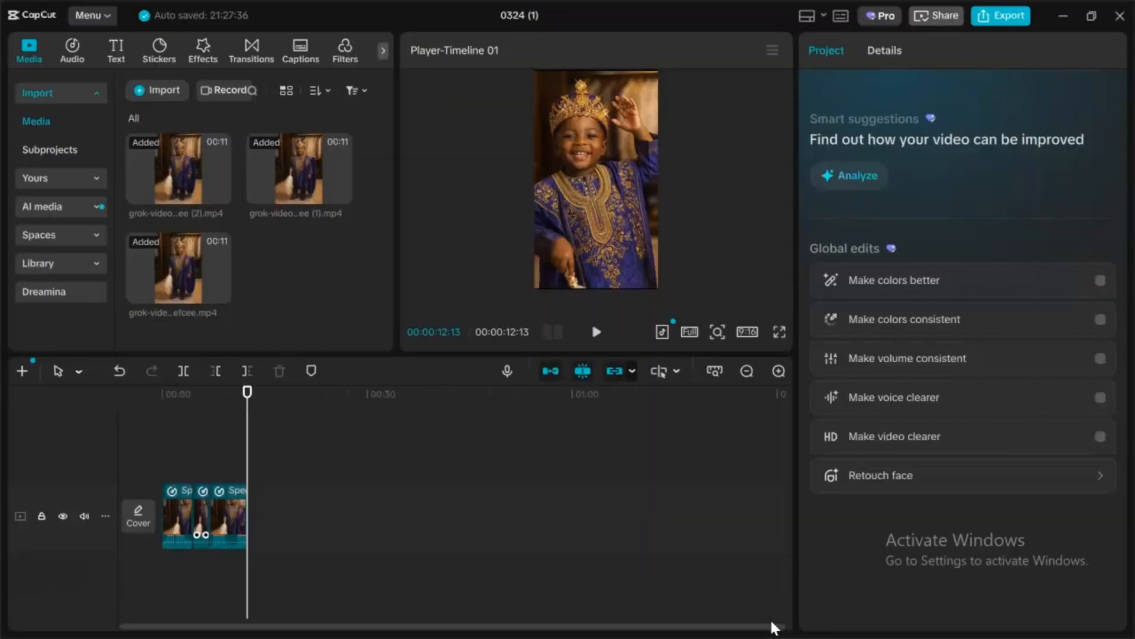
pyautogui.click(165, 468)
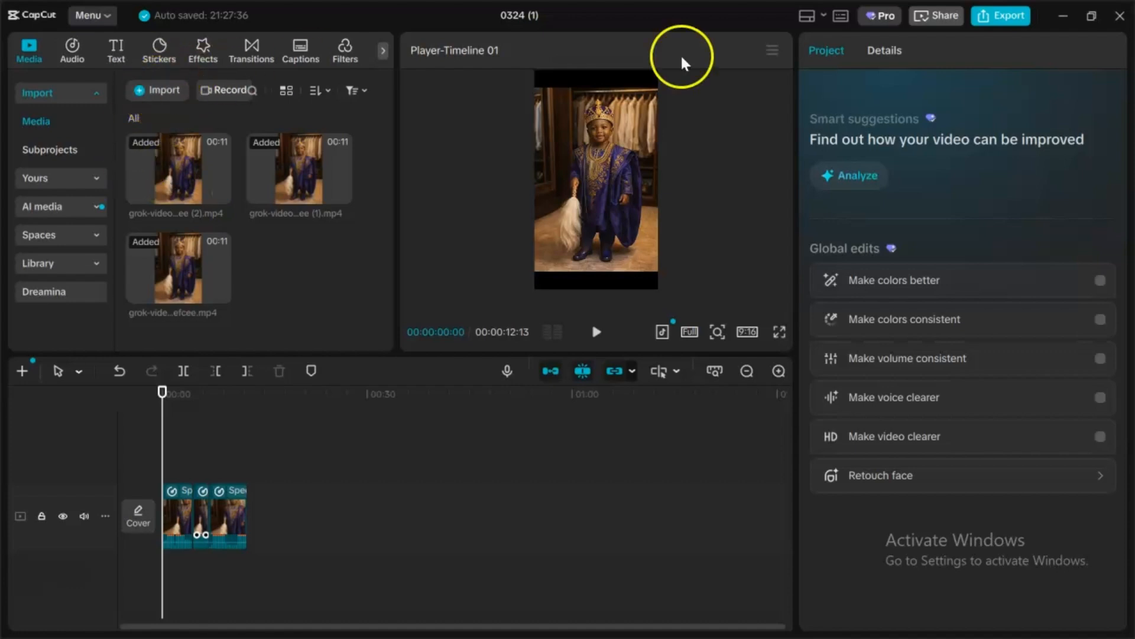
pyautogui.click(1120, 20)
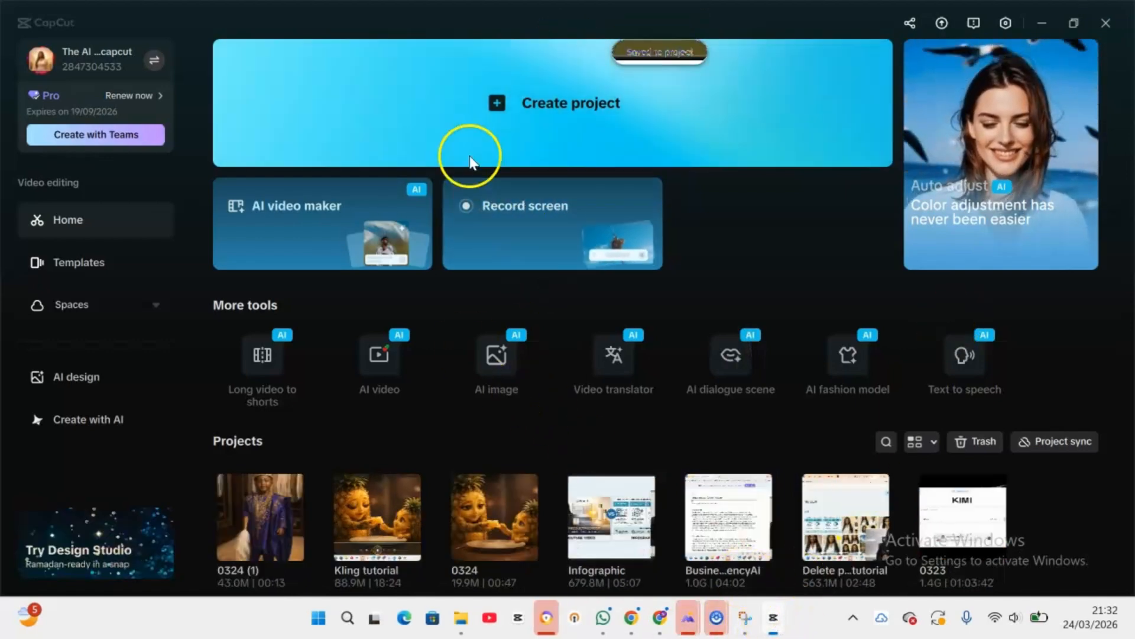
pyautogui.click(496, 104)
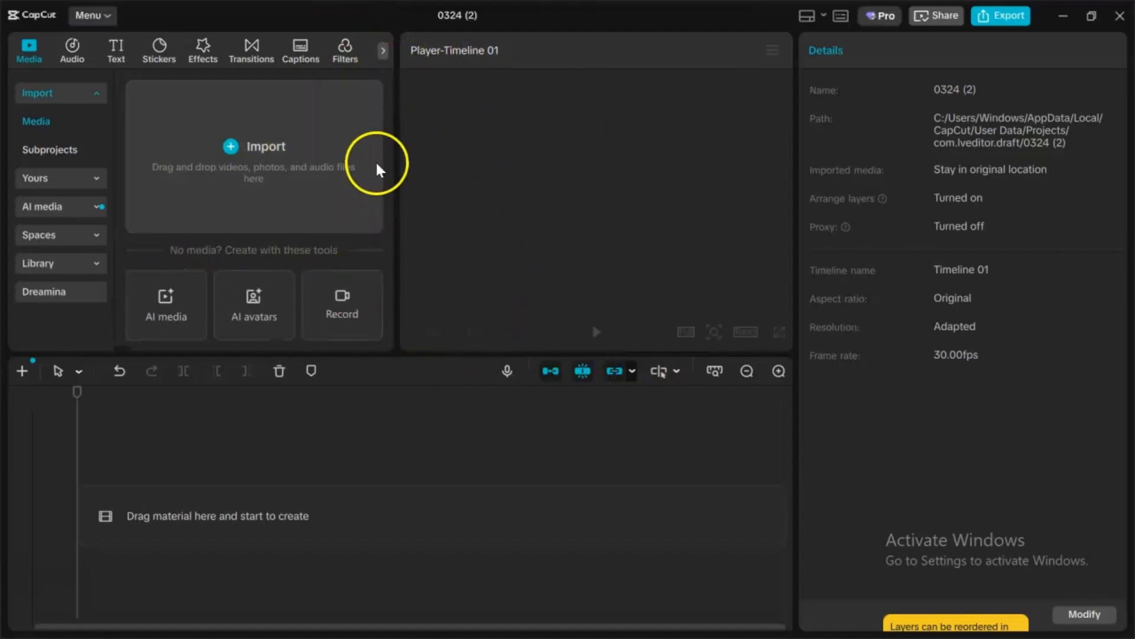
pyautogui.click(232, 149)
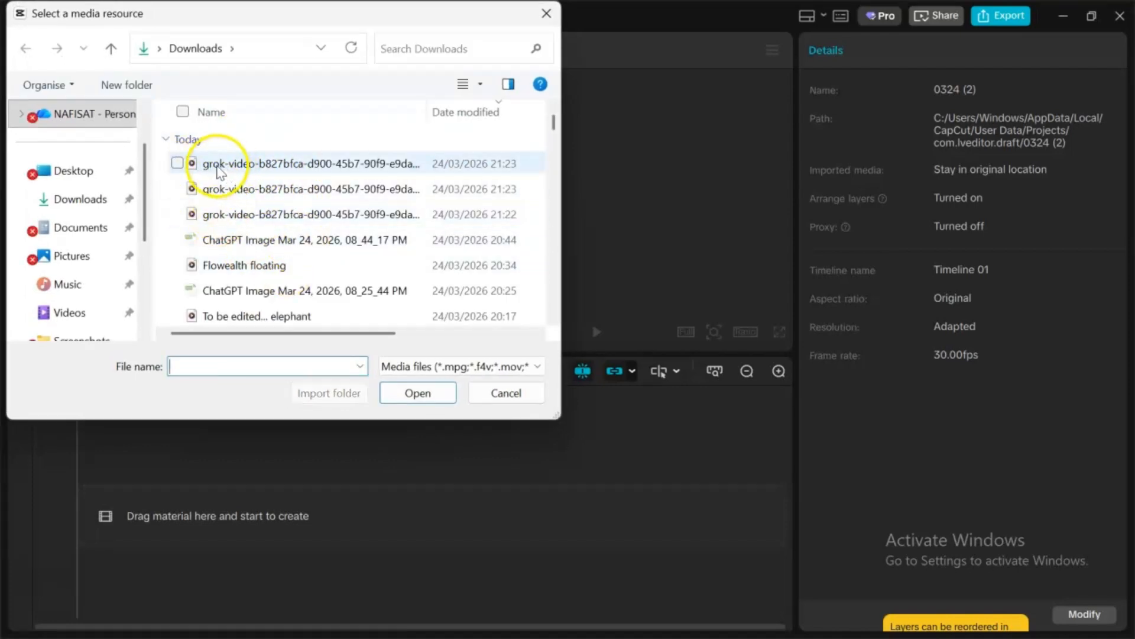
pyautogui.click(507, 392)
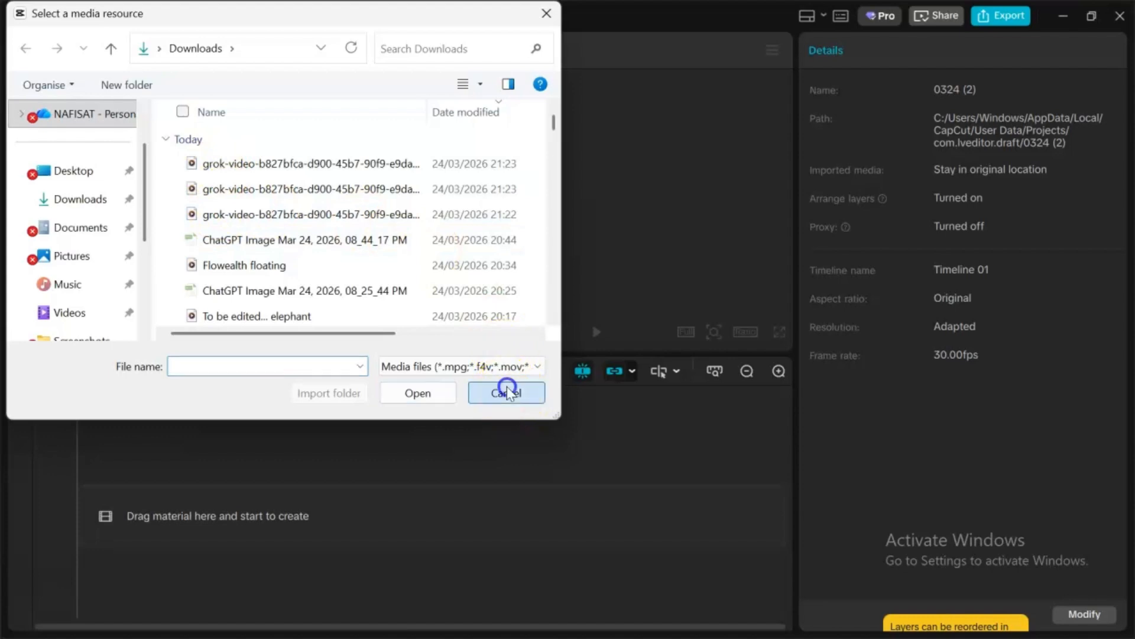
pyautogui.click(280, 194)
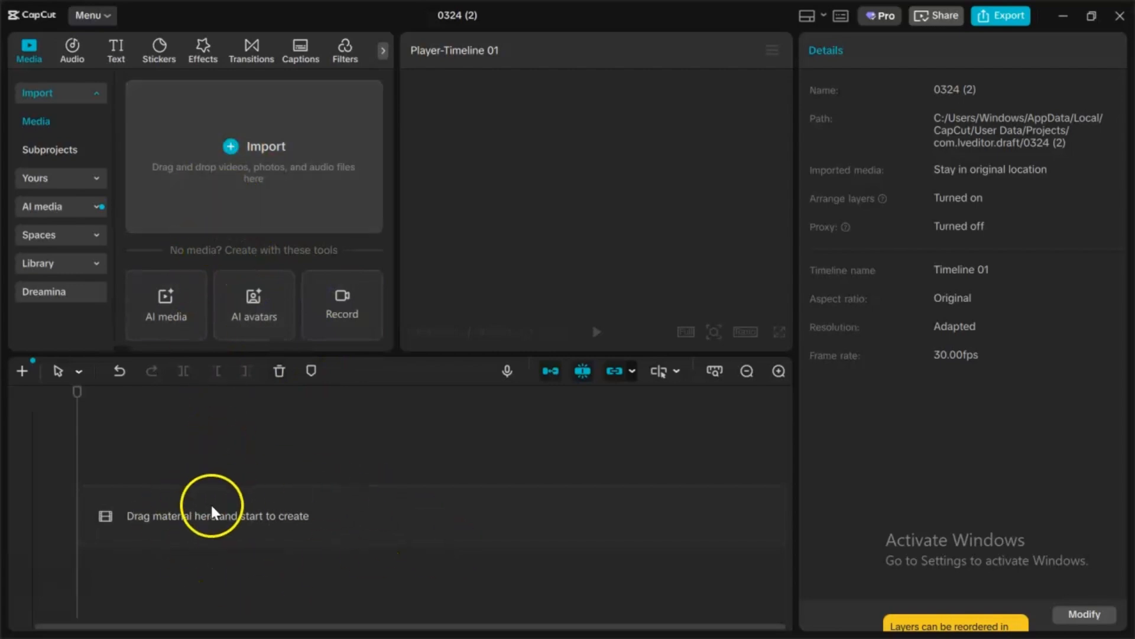
pyautogui.click(1115, 19)
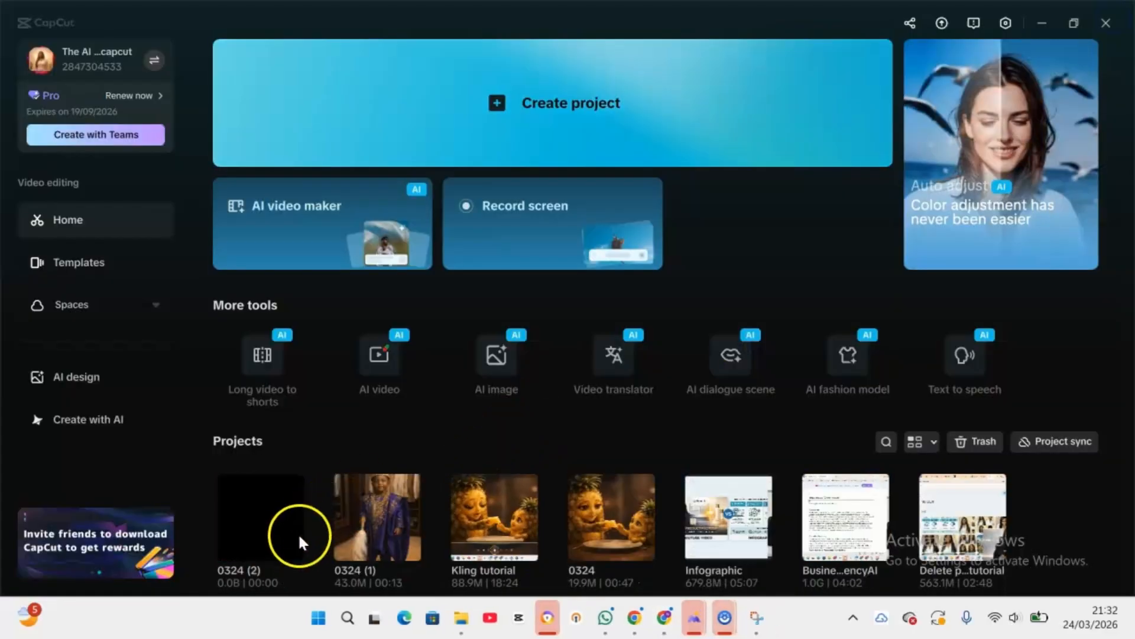
pyautogui.click(360, 537)
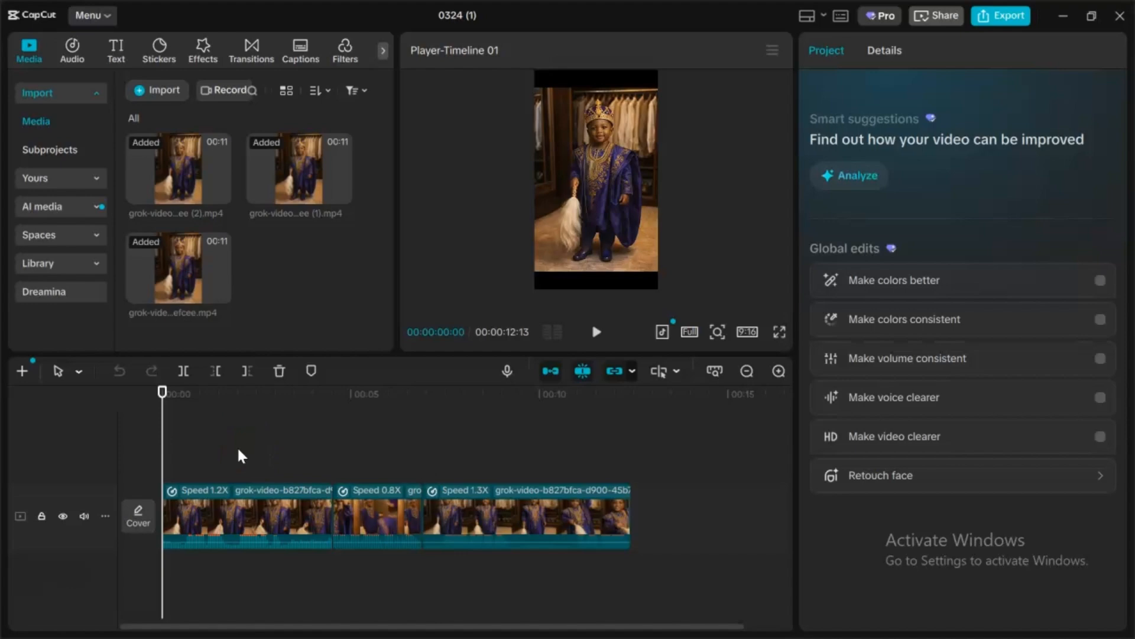
# Step: Play back the timeline of three Grok clips from the start to review the sequence
pyautogui.press('space')
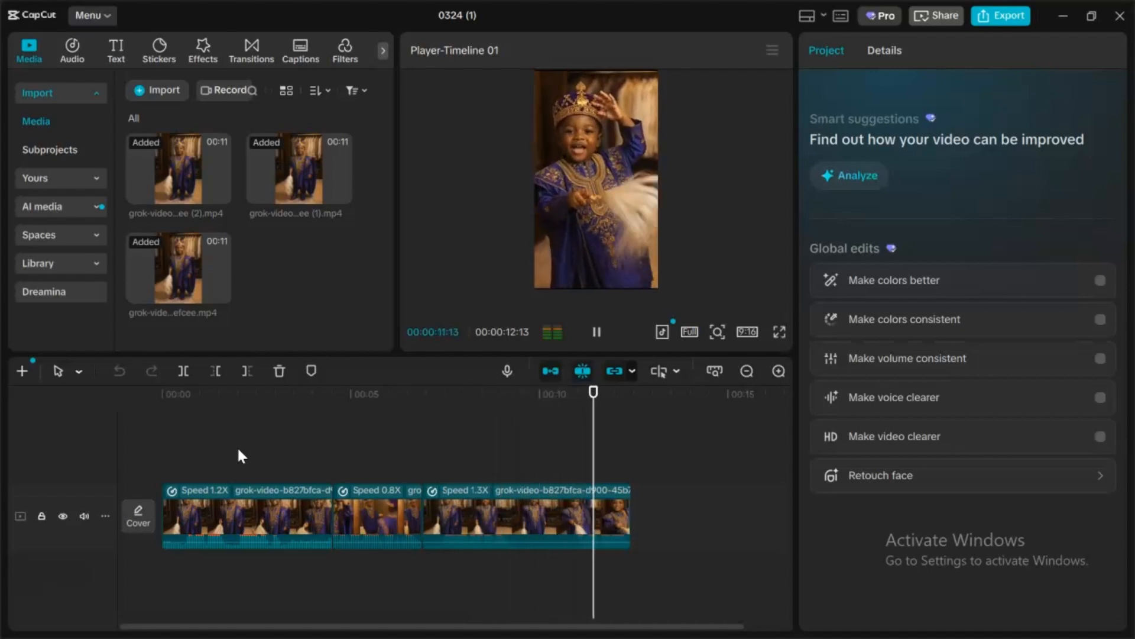
pyautogui.press('space')
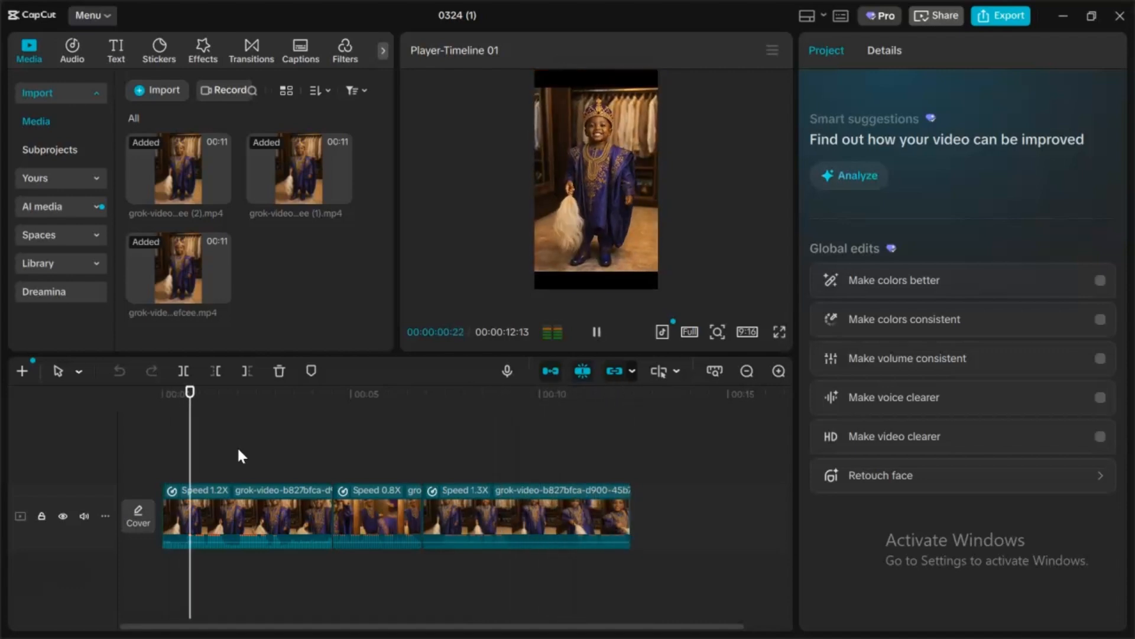
pyautogui.press('space')
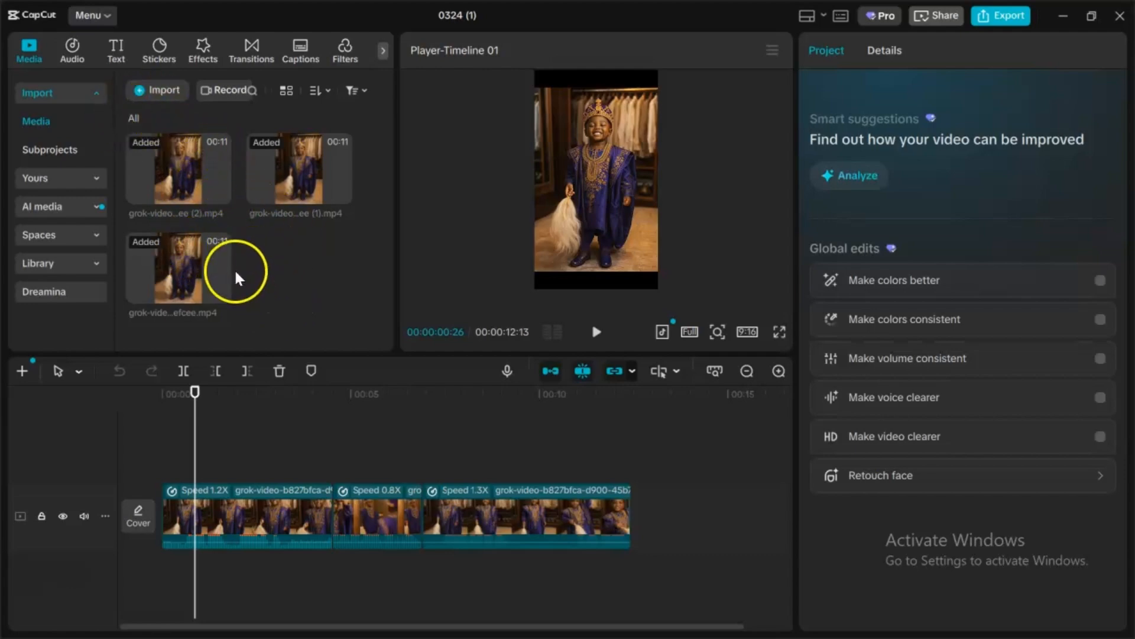
pyautogui.moveTo(171, 166); pyautogui.dragTo(161, 190)
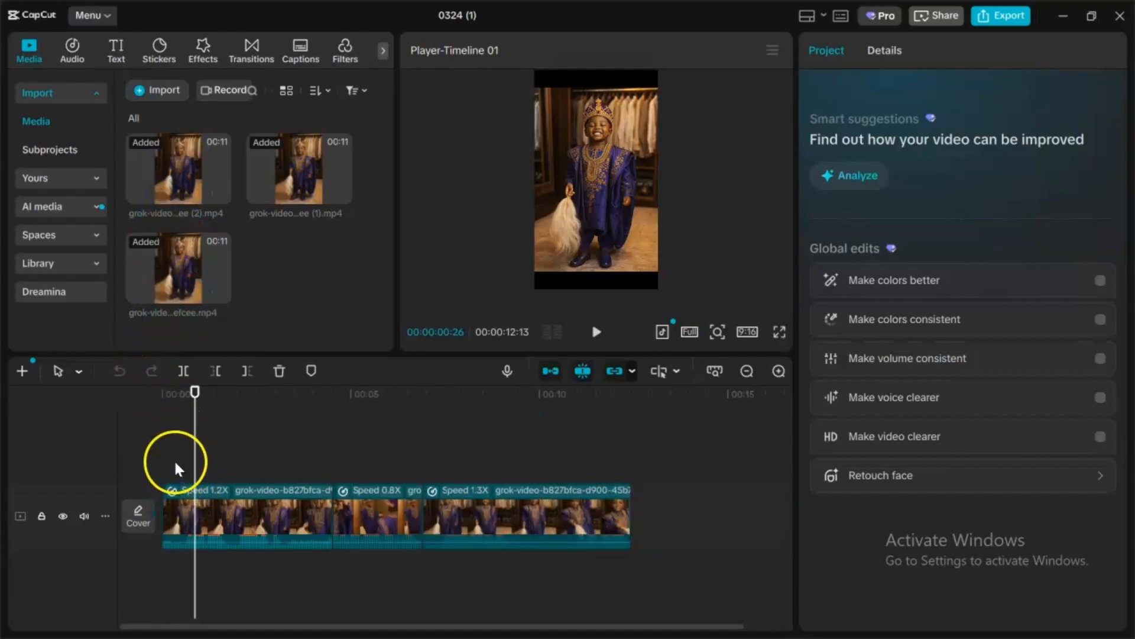
pyautogui.moveTo(177, 464); pyautogui.dragTo(162, 475)
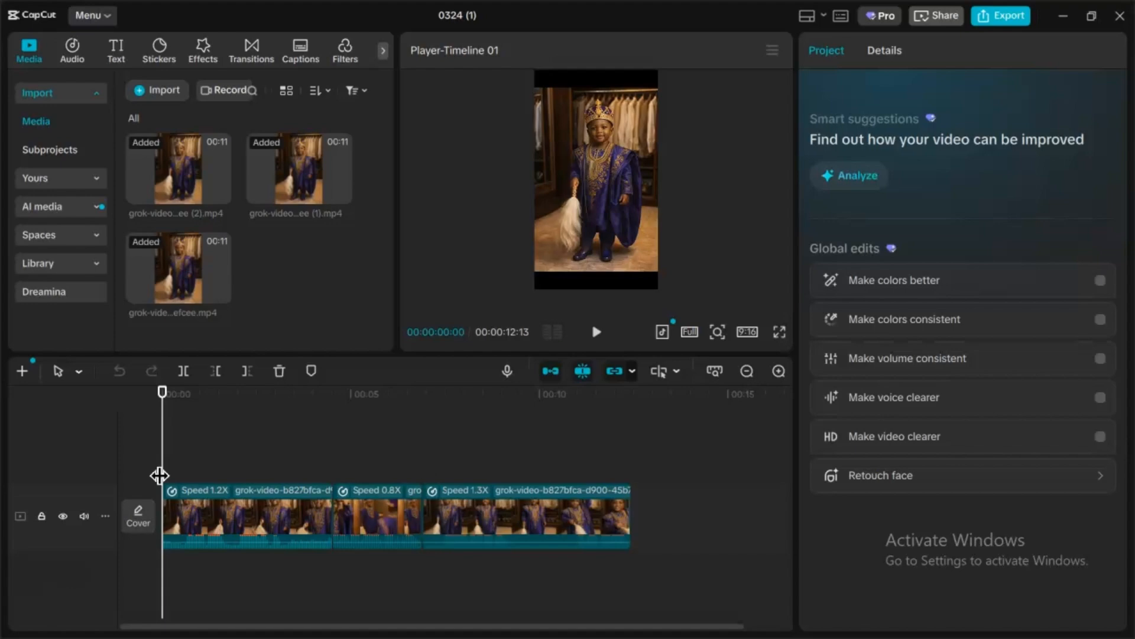
pyautogui.press('space')
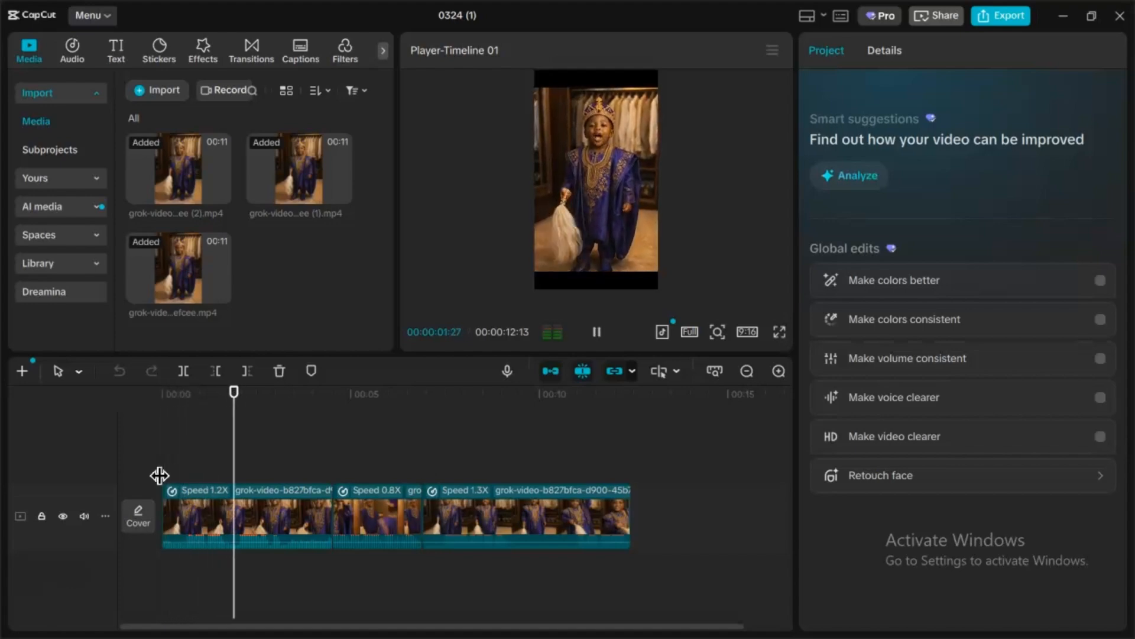
pyautogui.press('space')
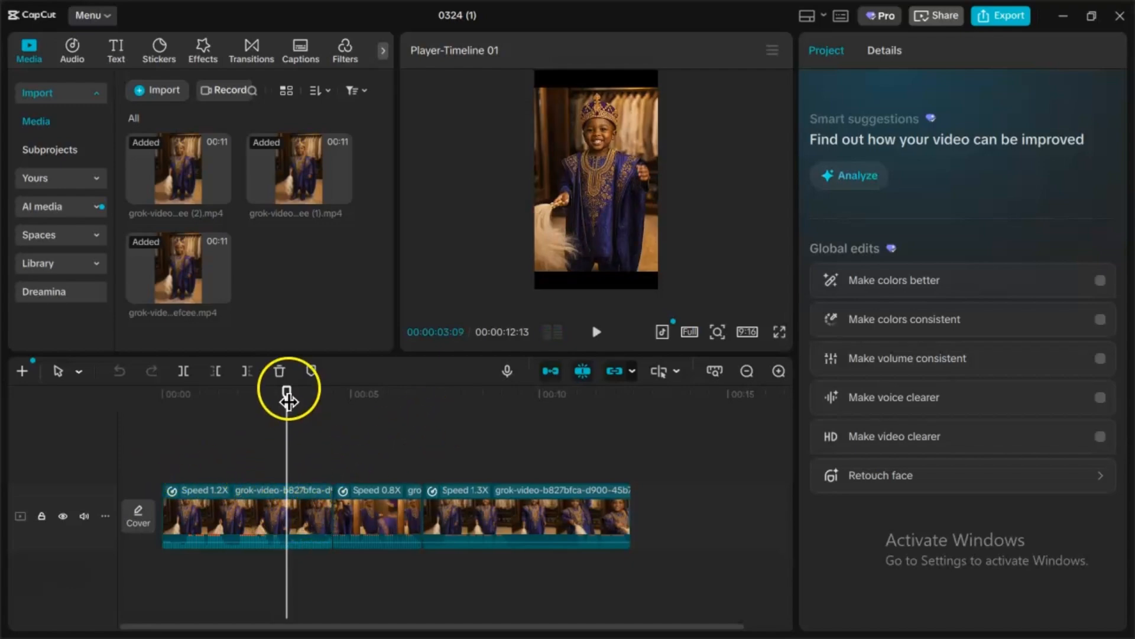
# Step: Trim the end of the first clip back to the playhead at about 3 seconds
pyautogui.click(303, 512)
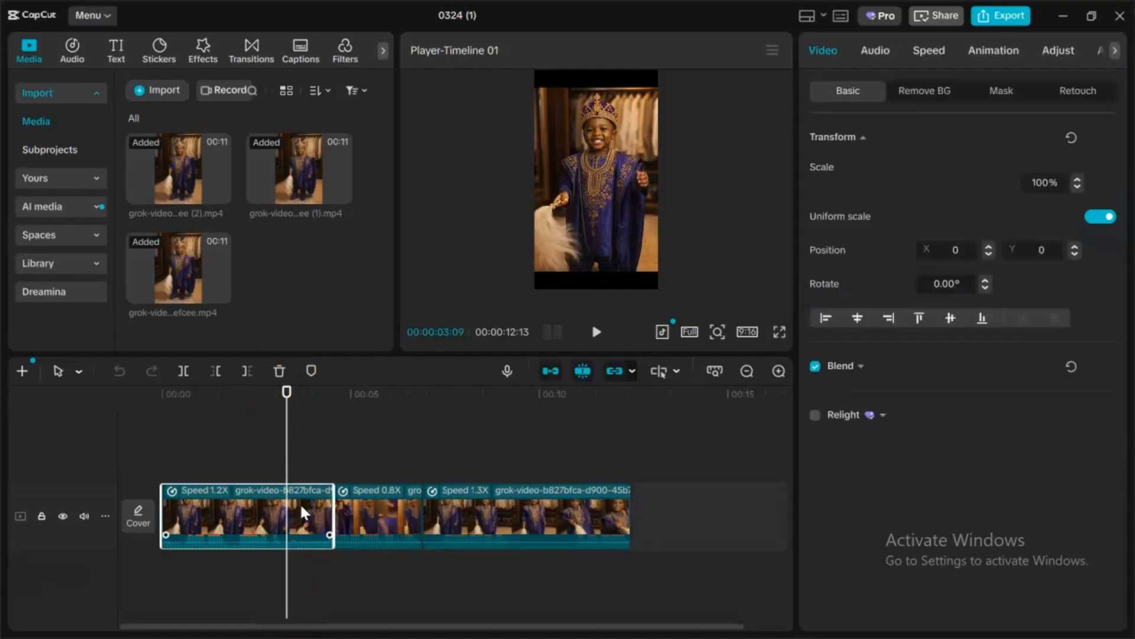
pyautogui.moveTo(334, 513); pyautogui.dragTo(288, 526)
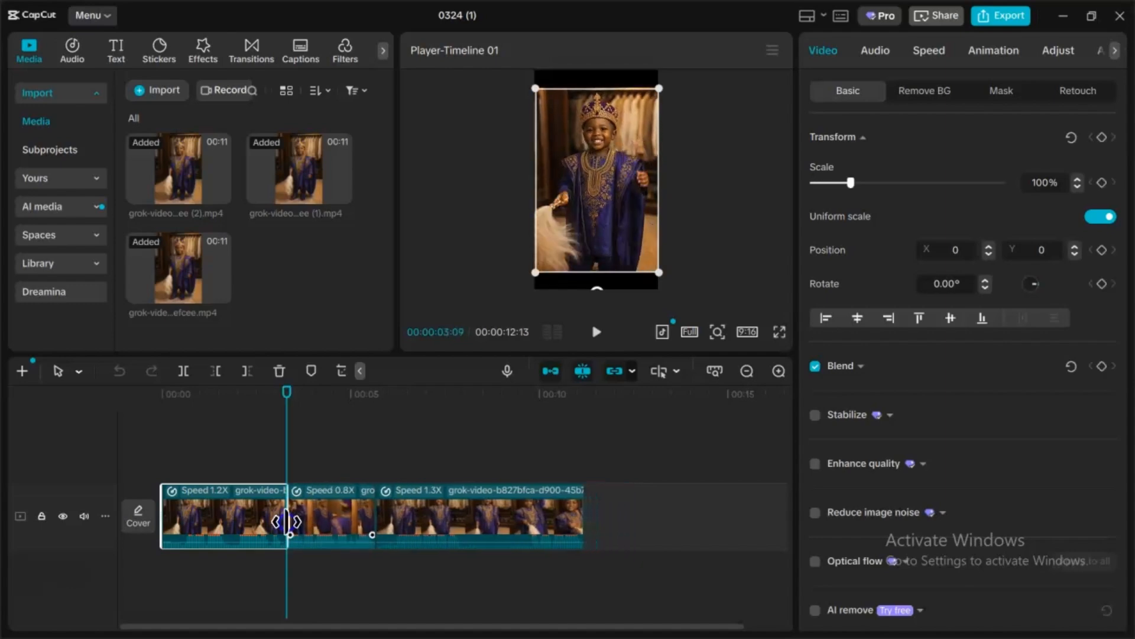
pyautogui.click(174, 461)
pyautogui.click(160, 469)
# Step: Play the trimmed timeline to check the edit
pyautogui.press('space')
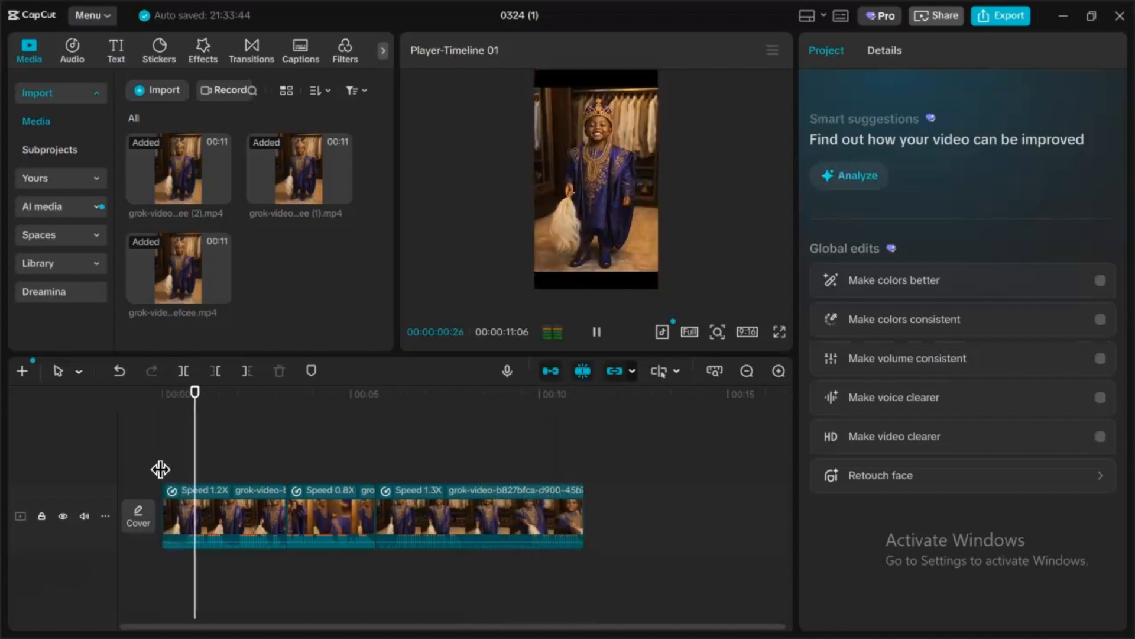
pyautogui.click(598, 334)
pyautogui.click(597, 333)
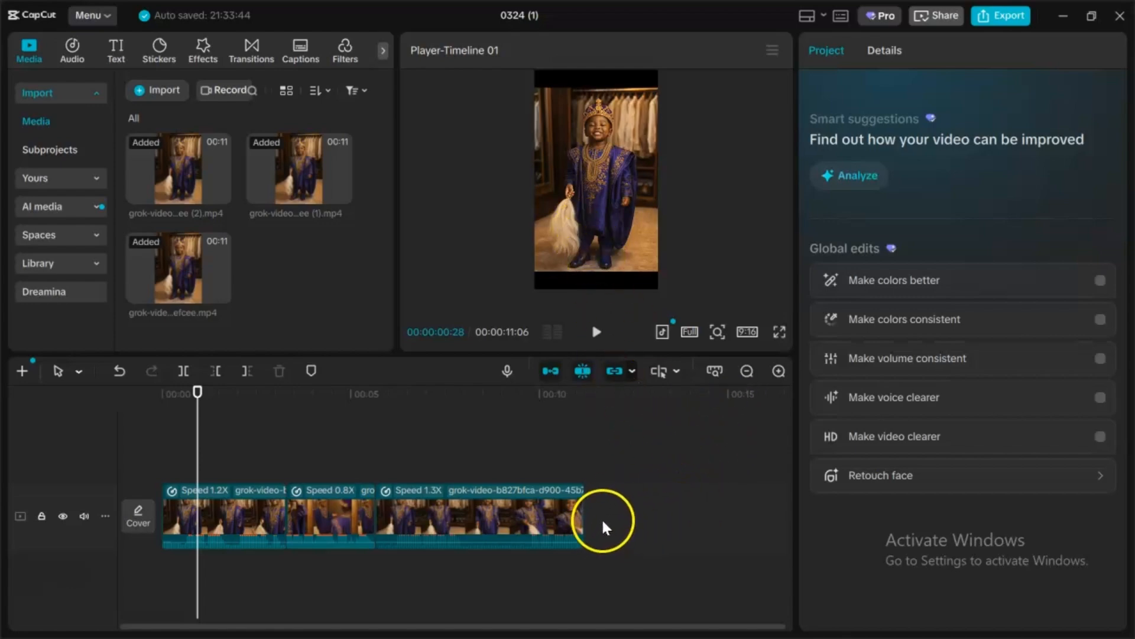
# Step: Keep the 9:16 canvas ratio and scale the first clip up so it fills the vertical frame
pyautogui.click(401, 507)
pyautogui.keyDown('shift'); pyautogui.click(231, 520); pyautogui.keyUp('shift')
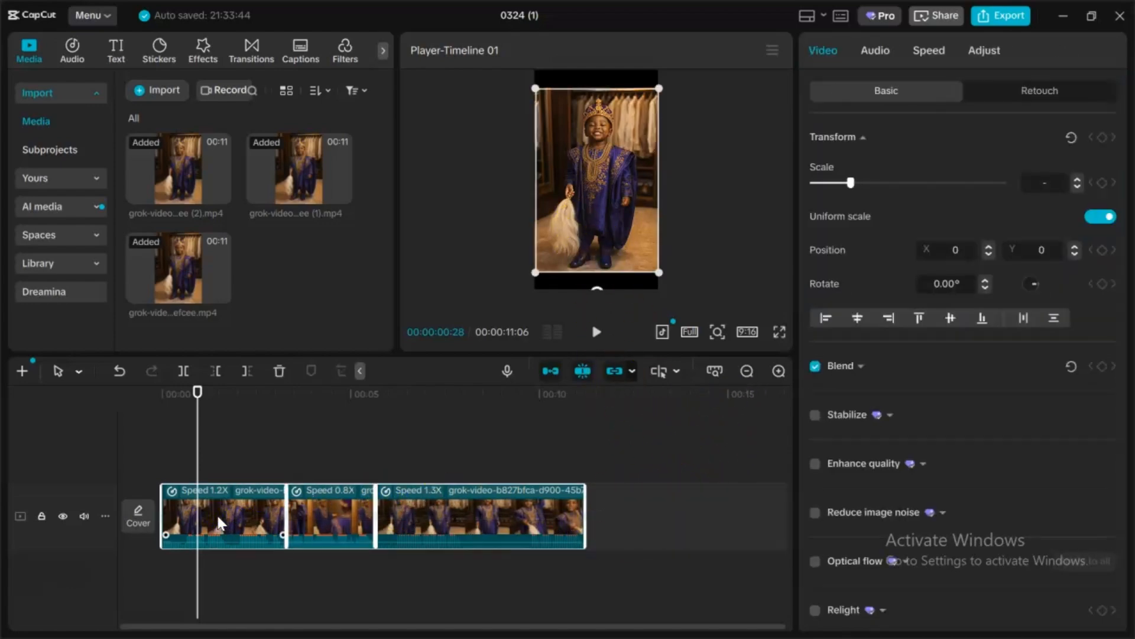
pyautogui.click(746, 331)
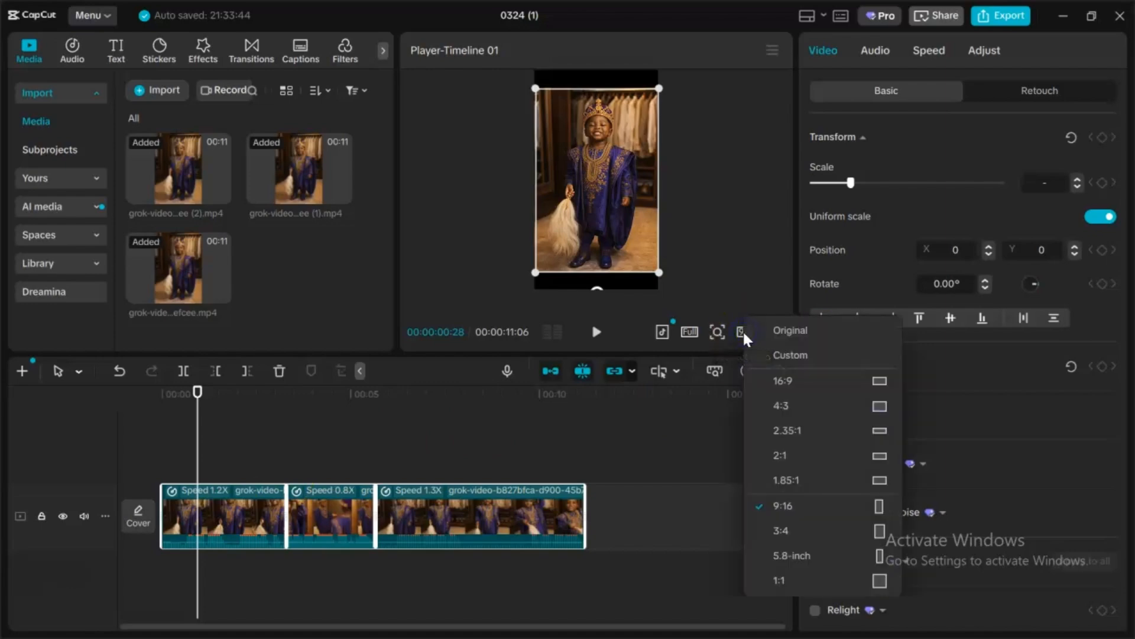
pyautogui.click(791, 514)
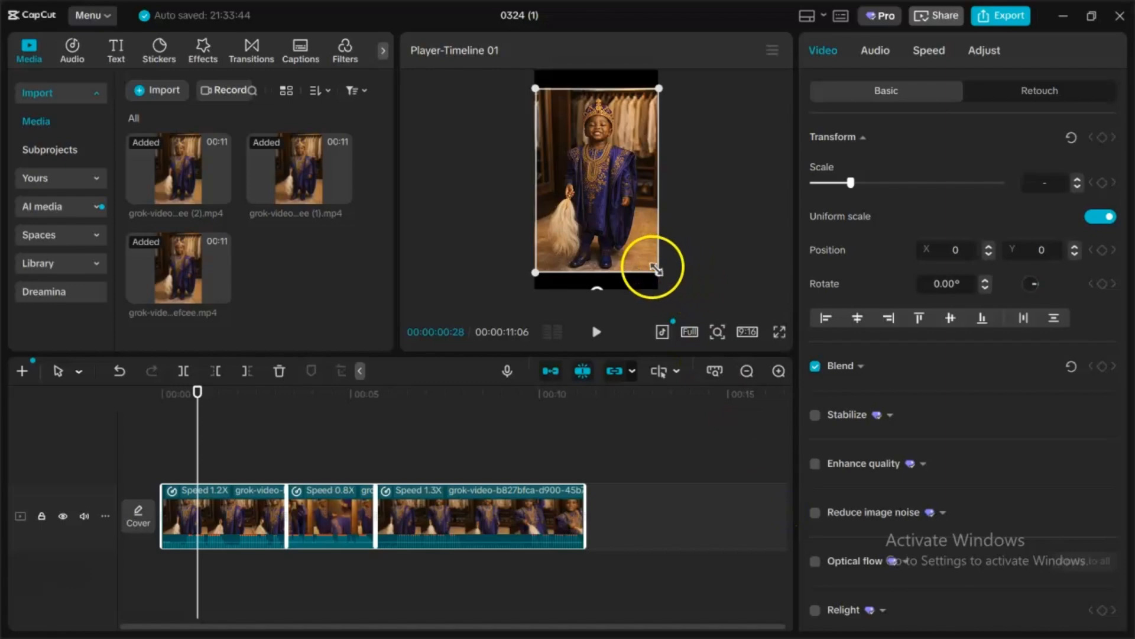
pyautogui.moveTo(656, 269); pyautogui.dragTo(663, 290)
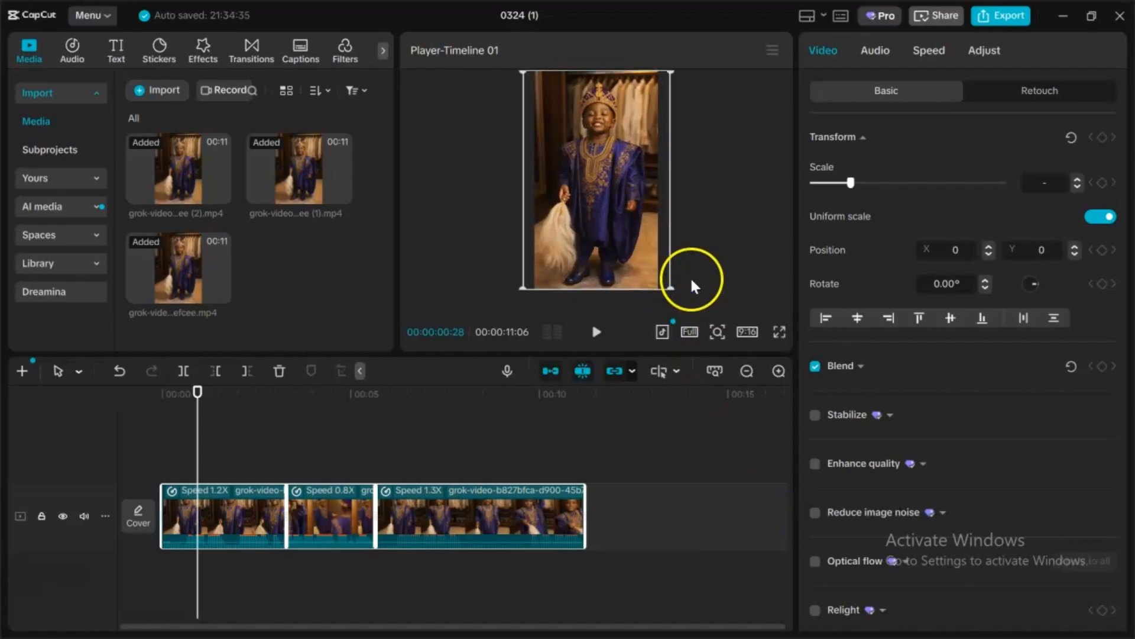
pyautogui.click(721, 262)
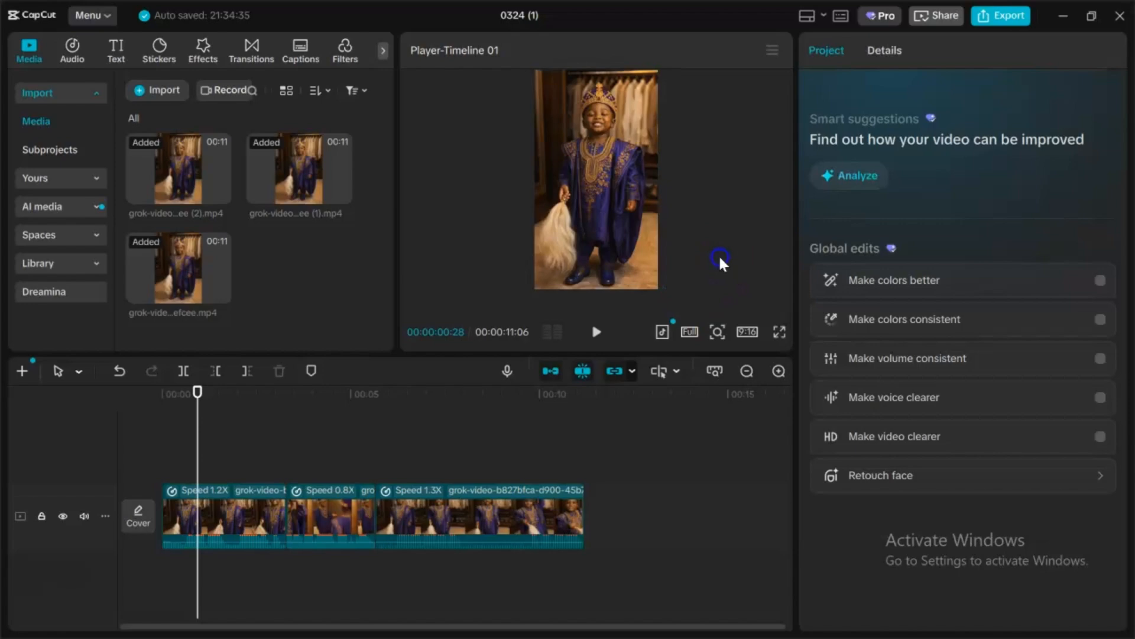
# Step: Scrub through the timeline to inspect how each clip fits the frame
pyautogui.click(279, 434)
pyautogui.click(324, 441)
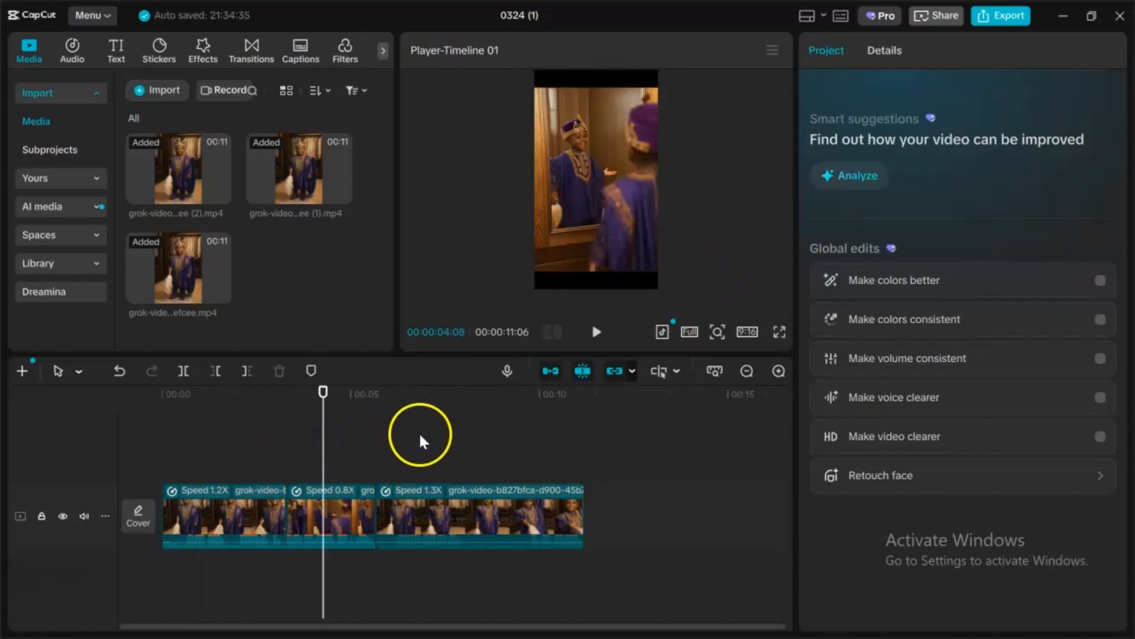
pyautogui.click(177, 464)
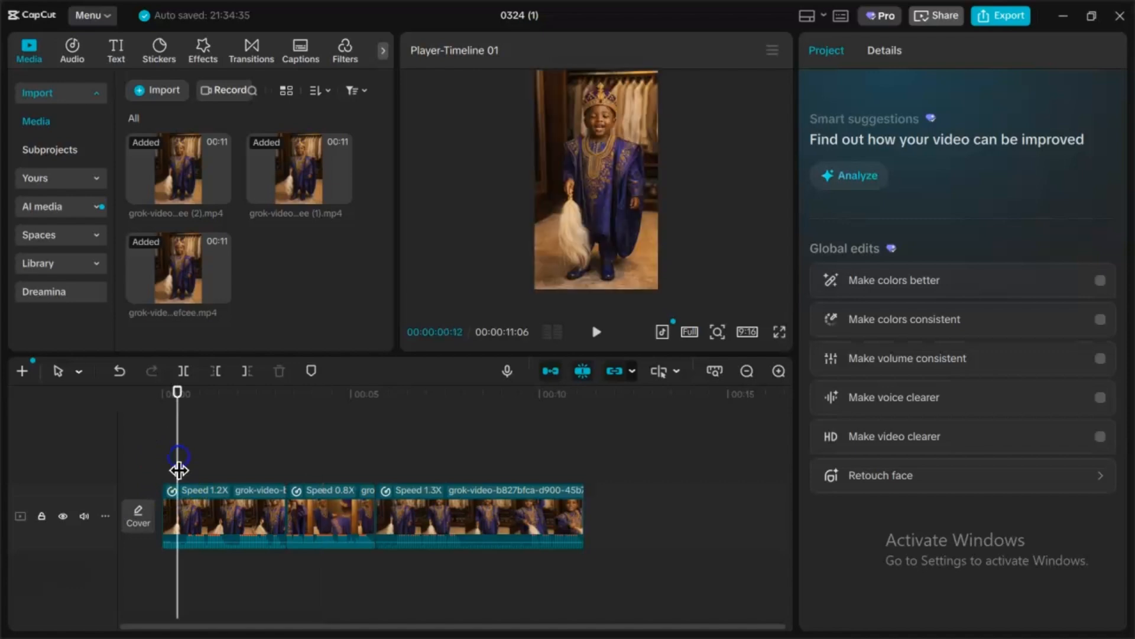
pyautogui.click(464, 467)
pyautogui.click(563, 448)
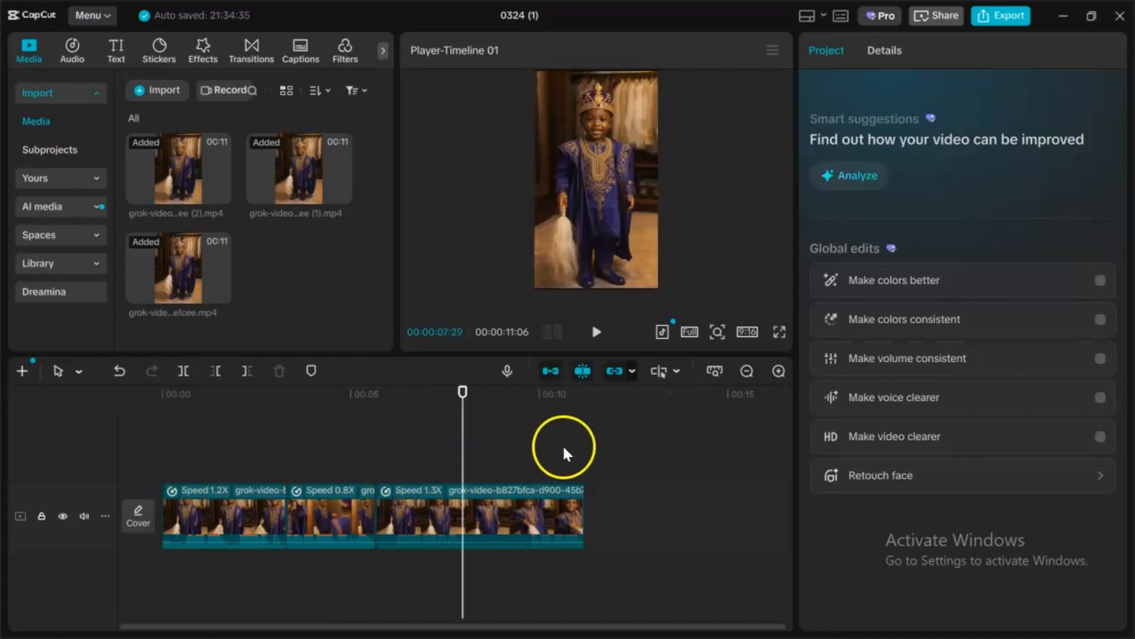
pyautogui.click(410, 442)
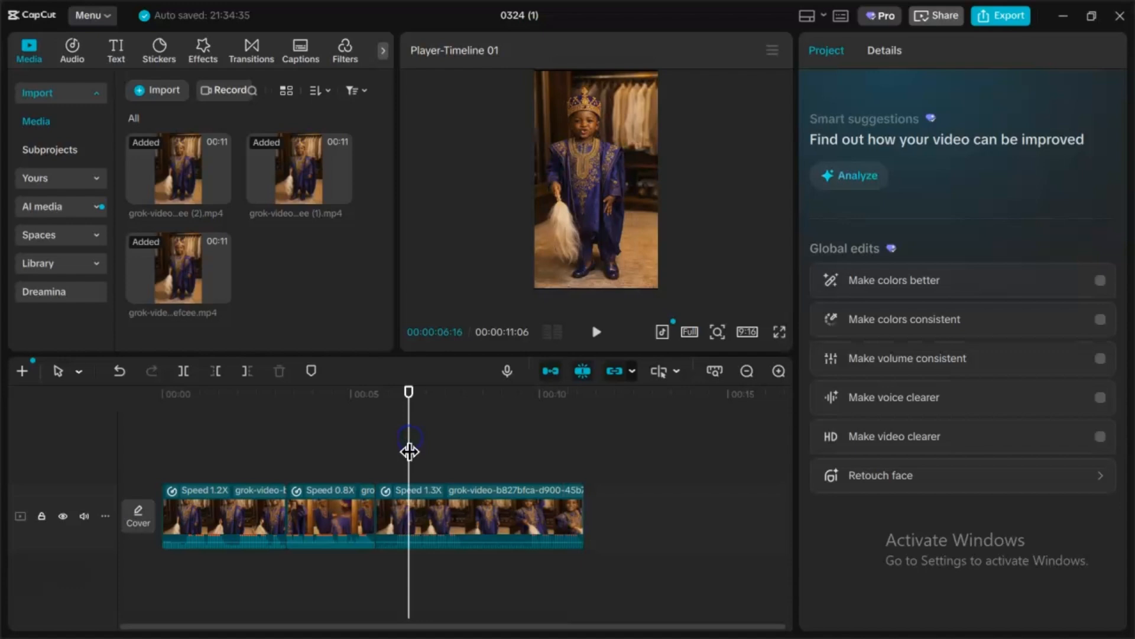
# Step: Select the second clip and scale it up to fill the 9:16 frame
pyautogui.click(332, 446)
pyautogui.click(345, 519)
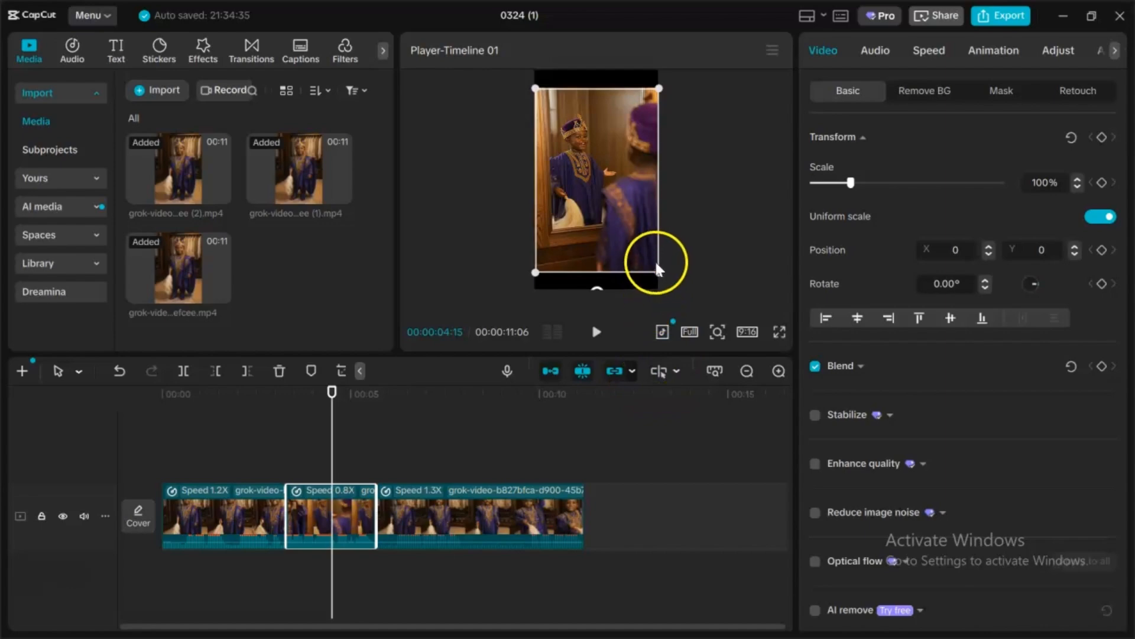
pyautogui.moveTo(658, 272); pyautogui.dragTo(660, 297)
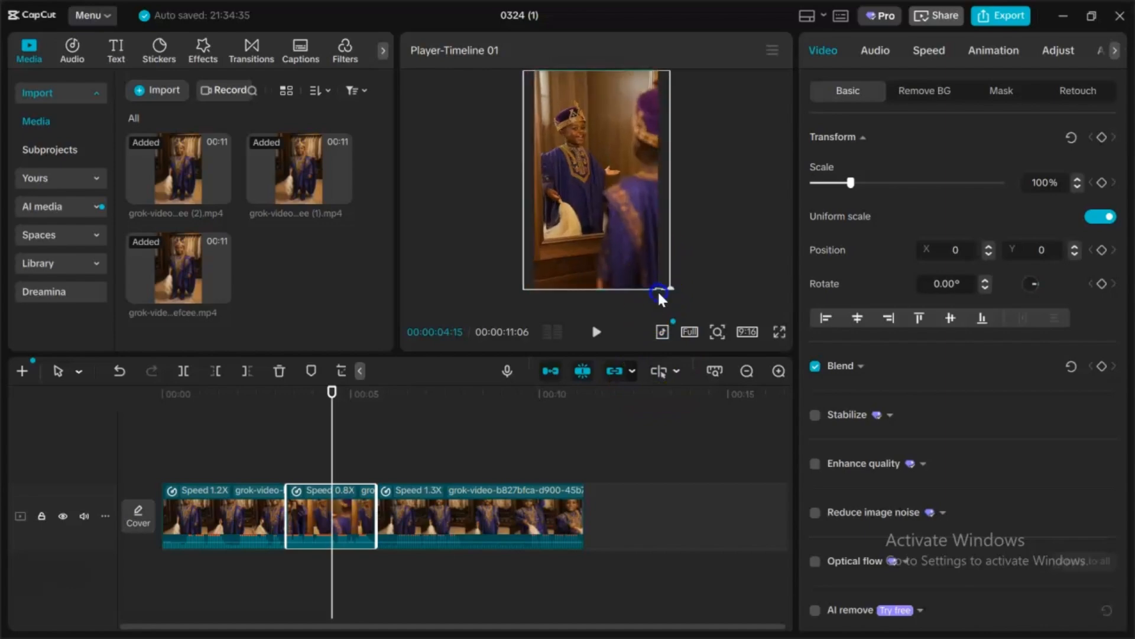
# Step: Scrub the playhead from the start to the end of the timeline to review the edit
pyautogui.click(201, 442)
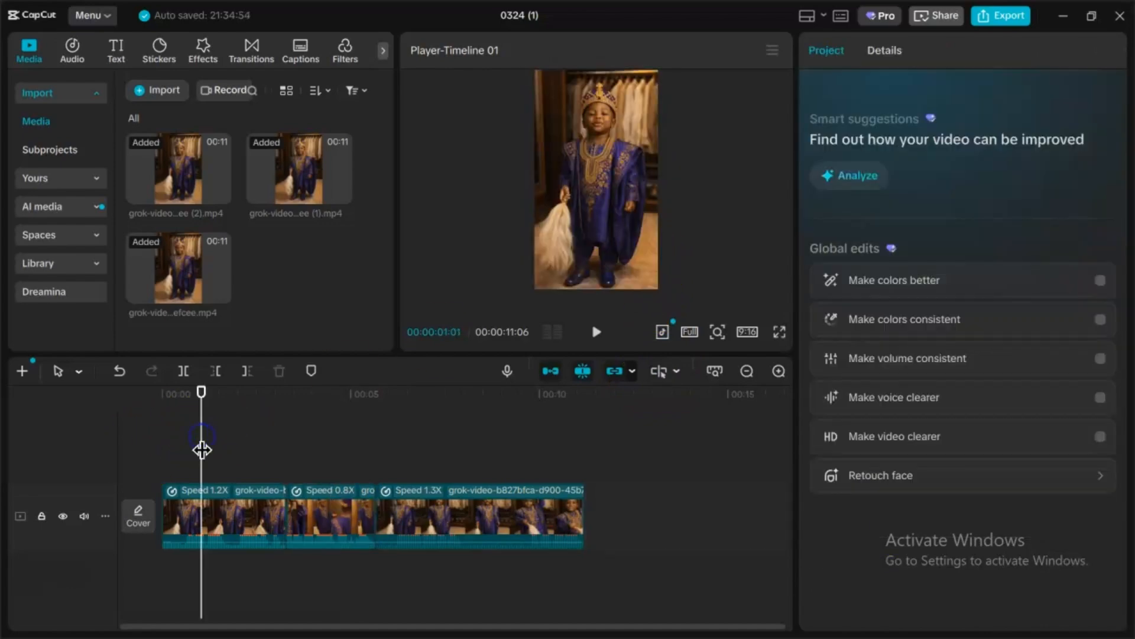
pyautogui.moveTo(202, 449); pyautogui.dragTo(644, 459)
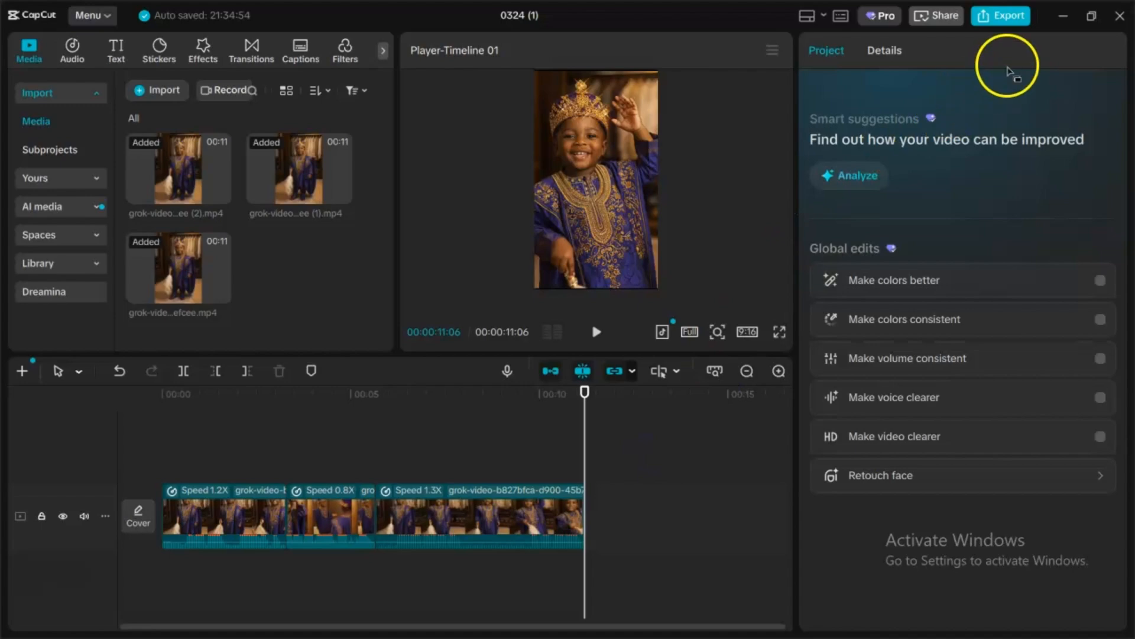
# Step: Export the video with the name "Baby speaking tutorial" at 1080P, H.264, mp4, 30fps
pyautogui.click(1016, 16)
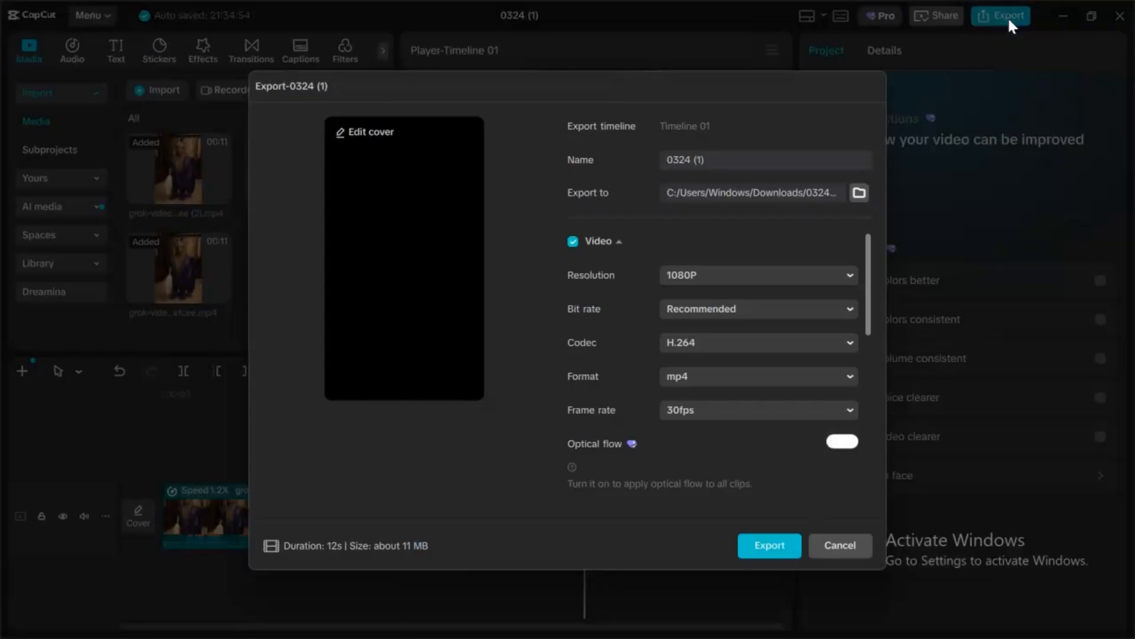
pyautogui.click(693, 165)
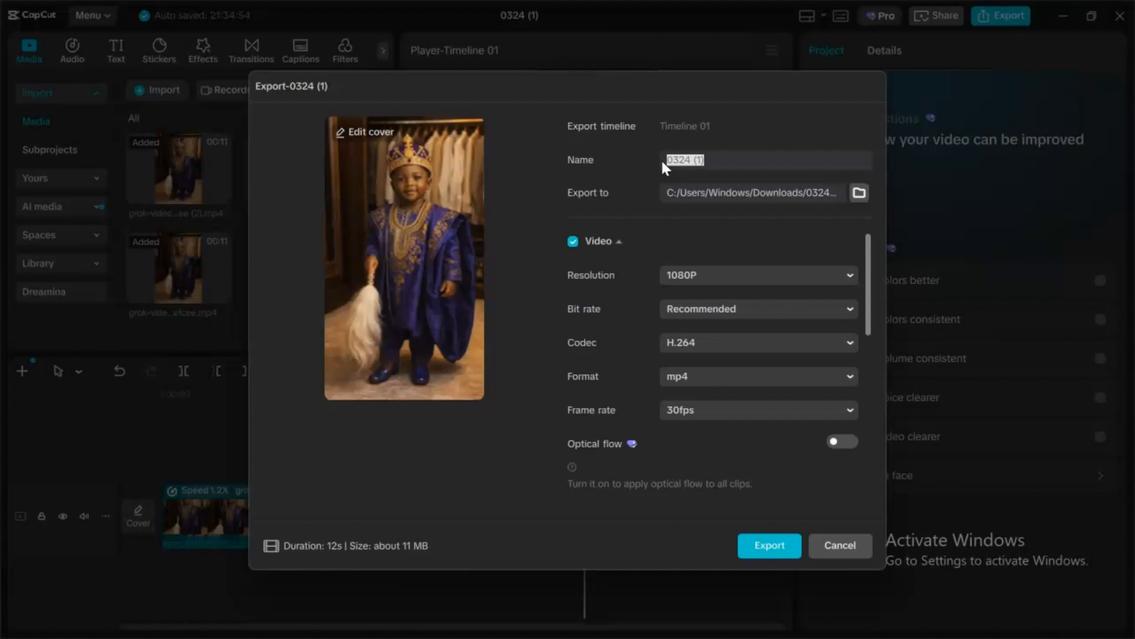
pyautogui.write('Baby speaking tutor')
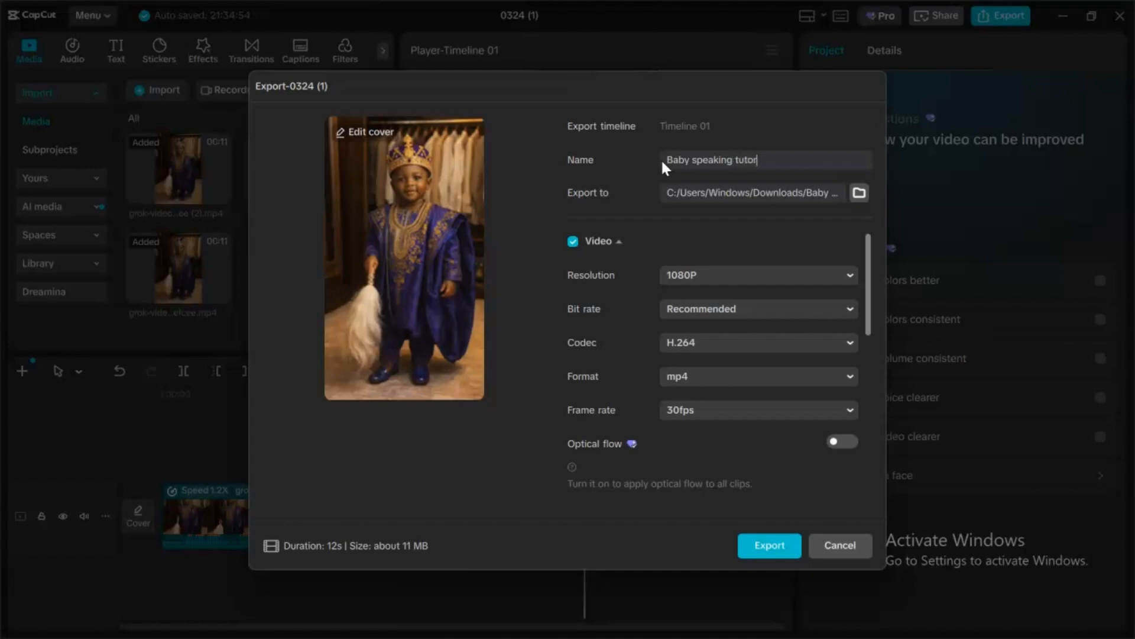
pyautogui.write('ial')
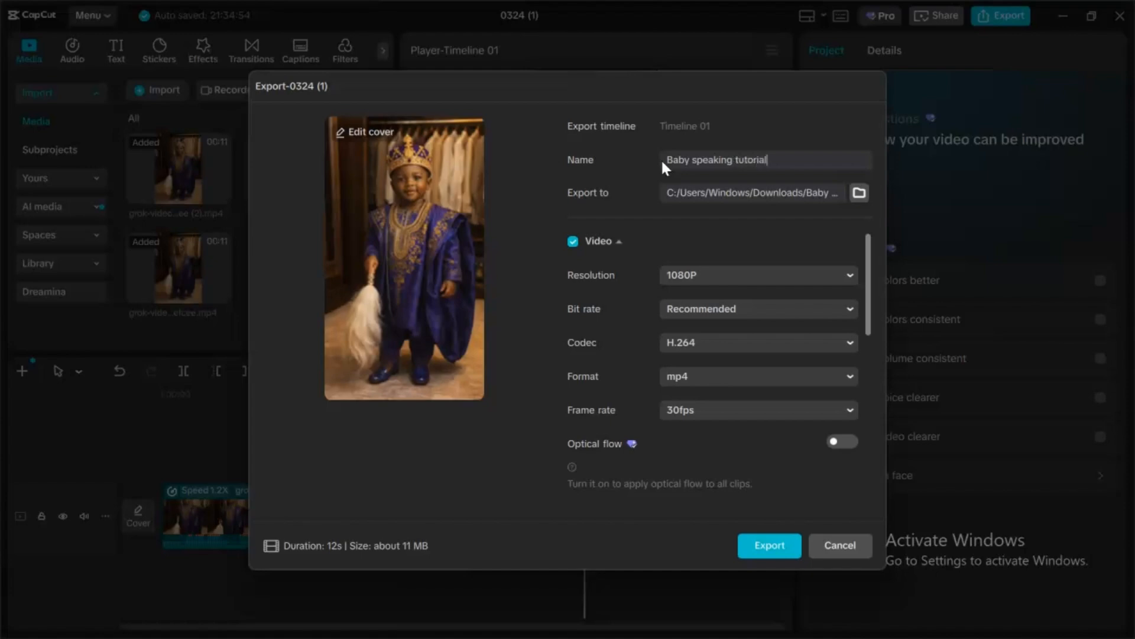
pyautogui.click(769, 550)
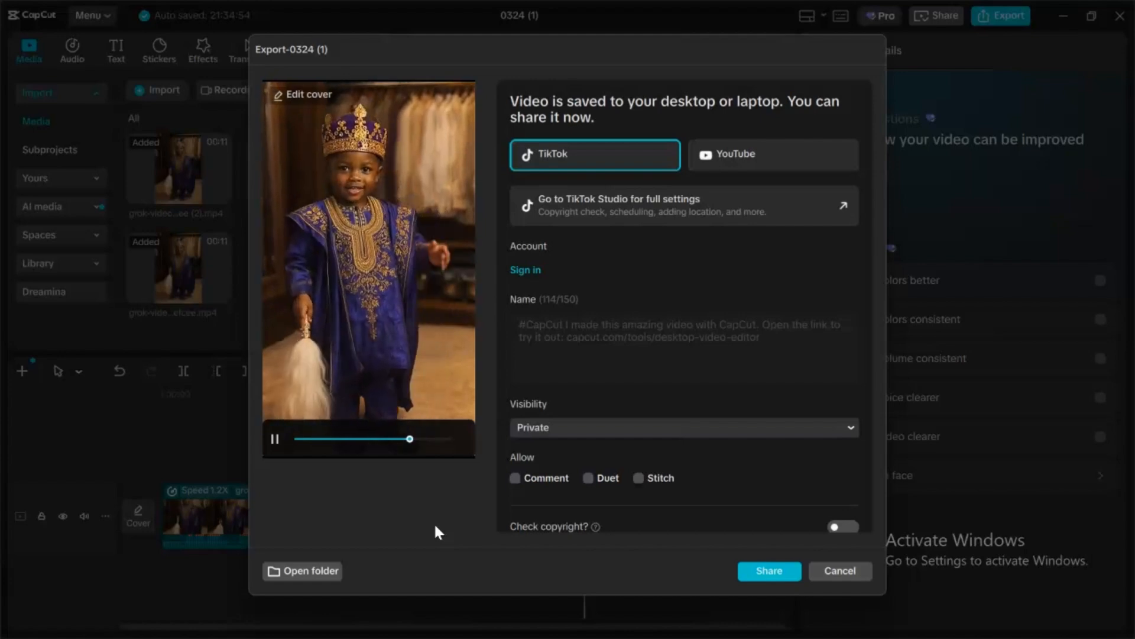
# Step: Close the share dialog and play the exported Baby speaking tutorial video in Media Player
pyautogui.click(546, 518)
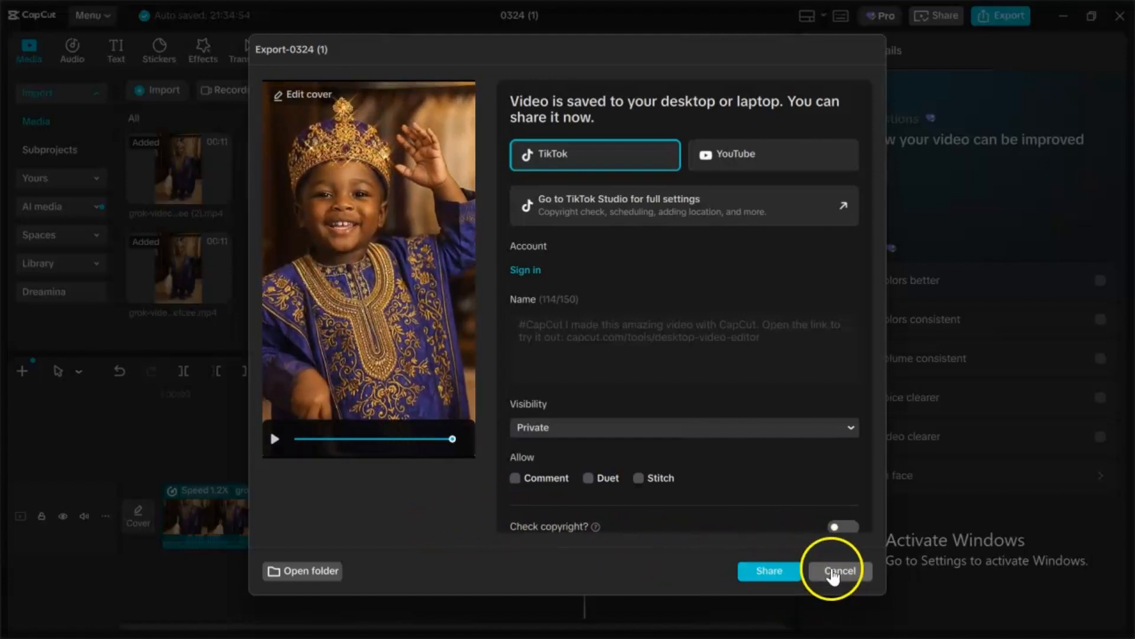
pyautogui.click(854, 569)
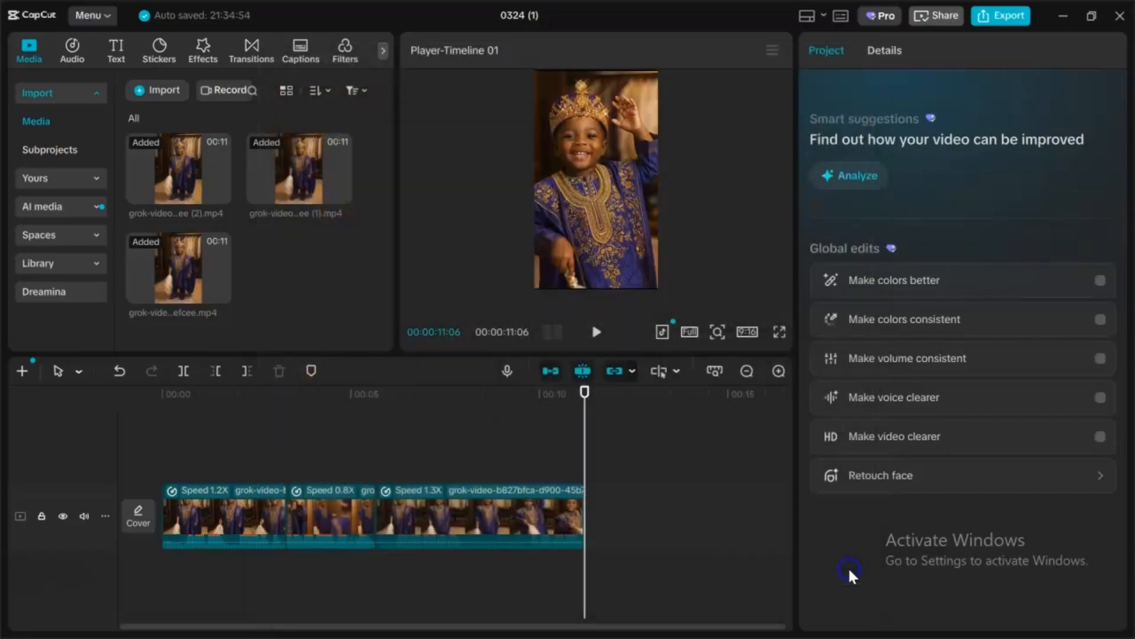
pyautogui.click(694, 592)
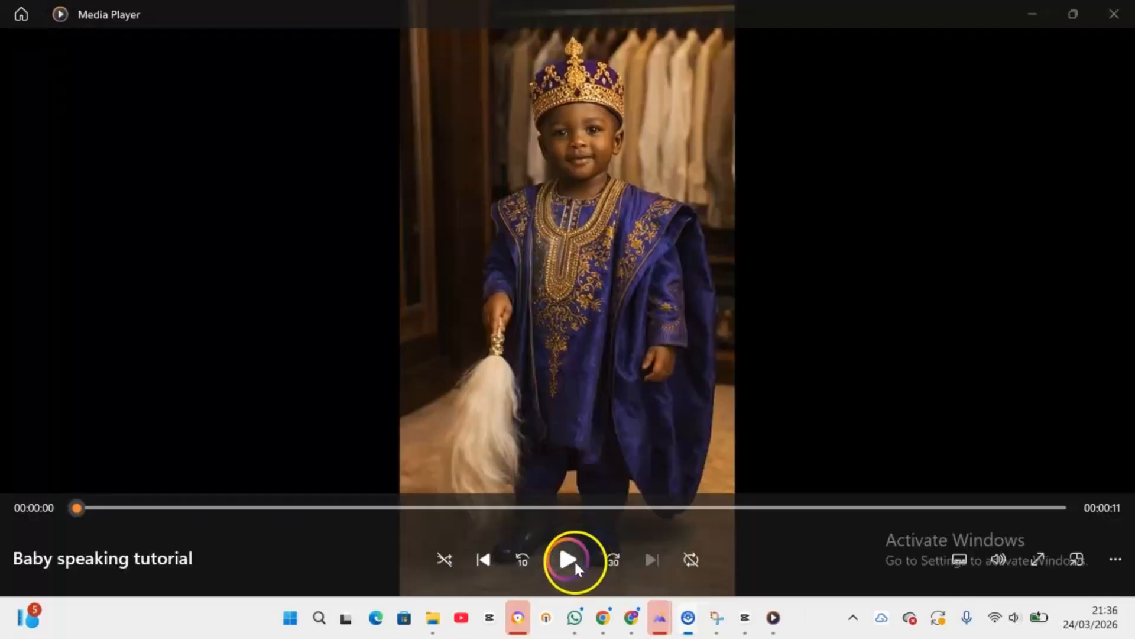
pyautogui.click(573, 562)
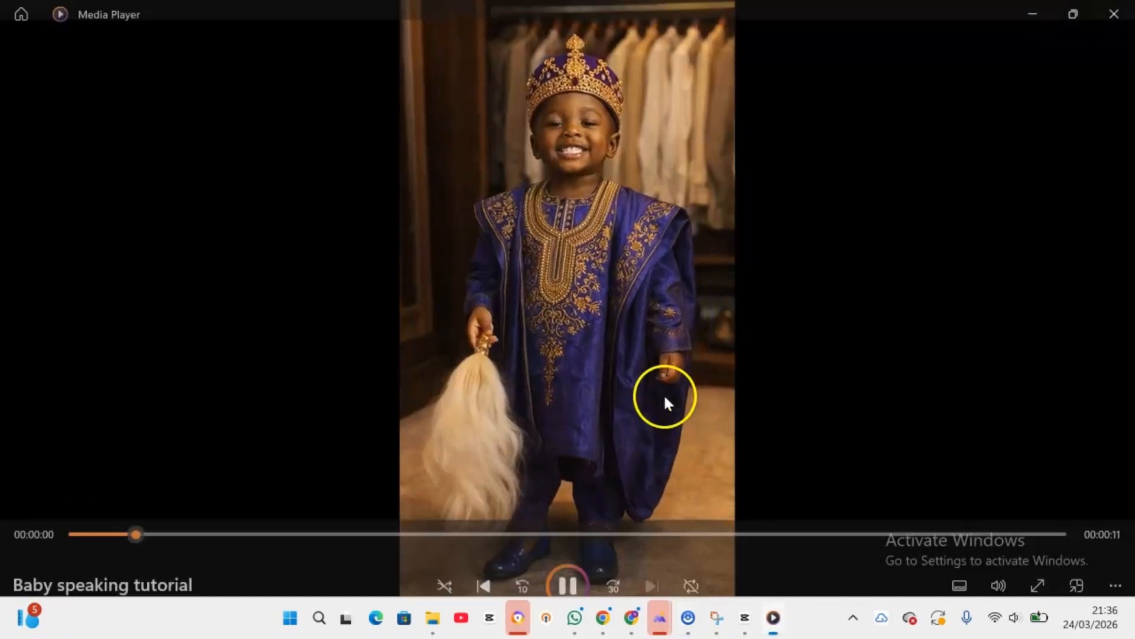